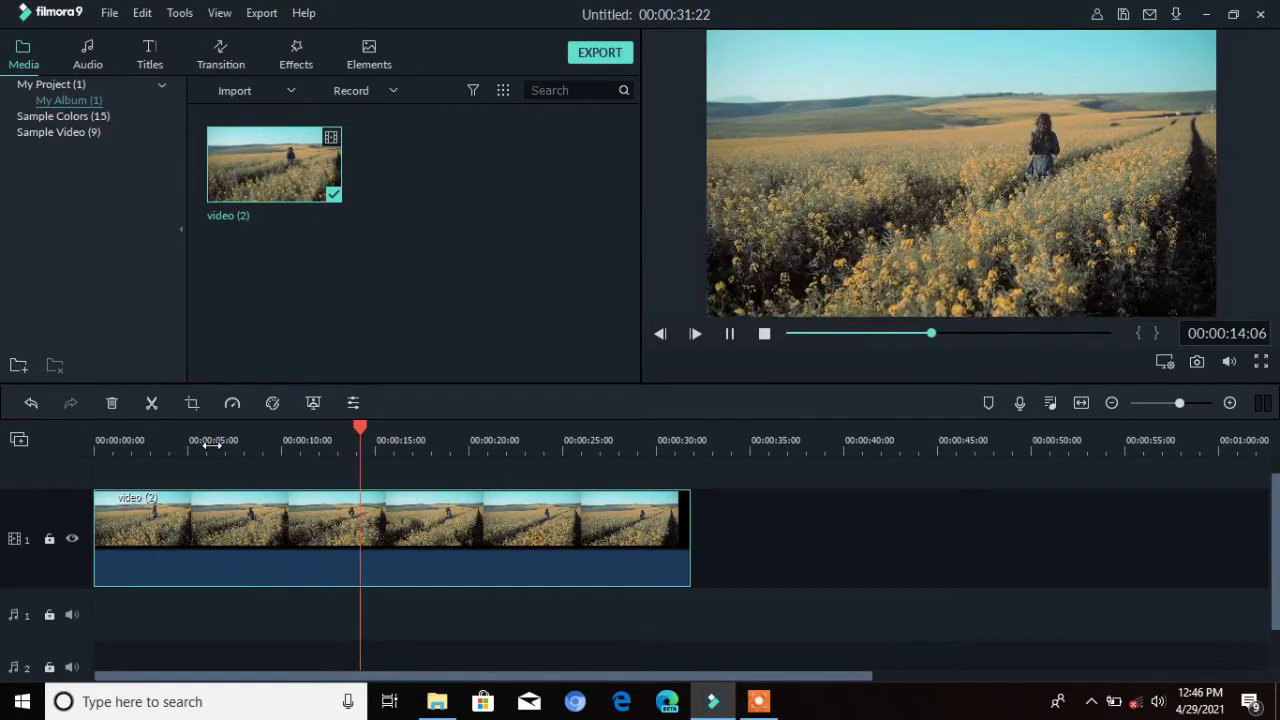
# - Pause the playback and add a new audio track to the timeline
pyautogui.press('space')
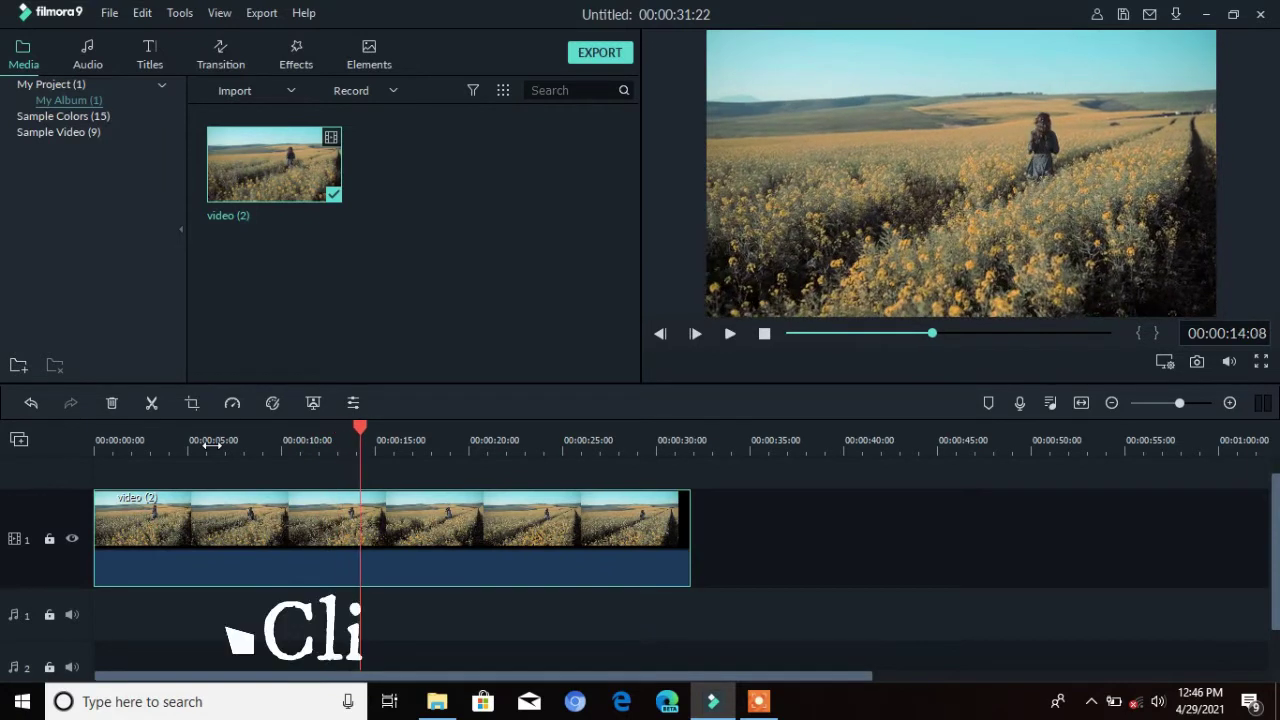
pyautogui.click(18, 442)
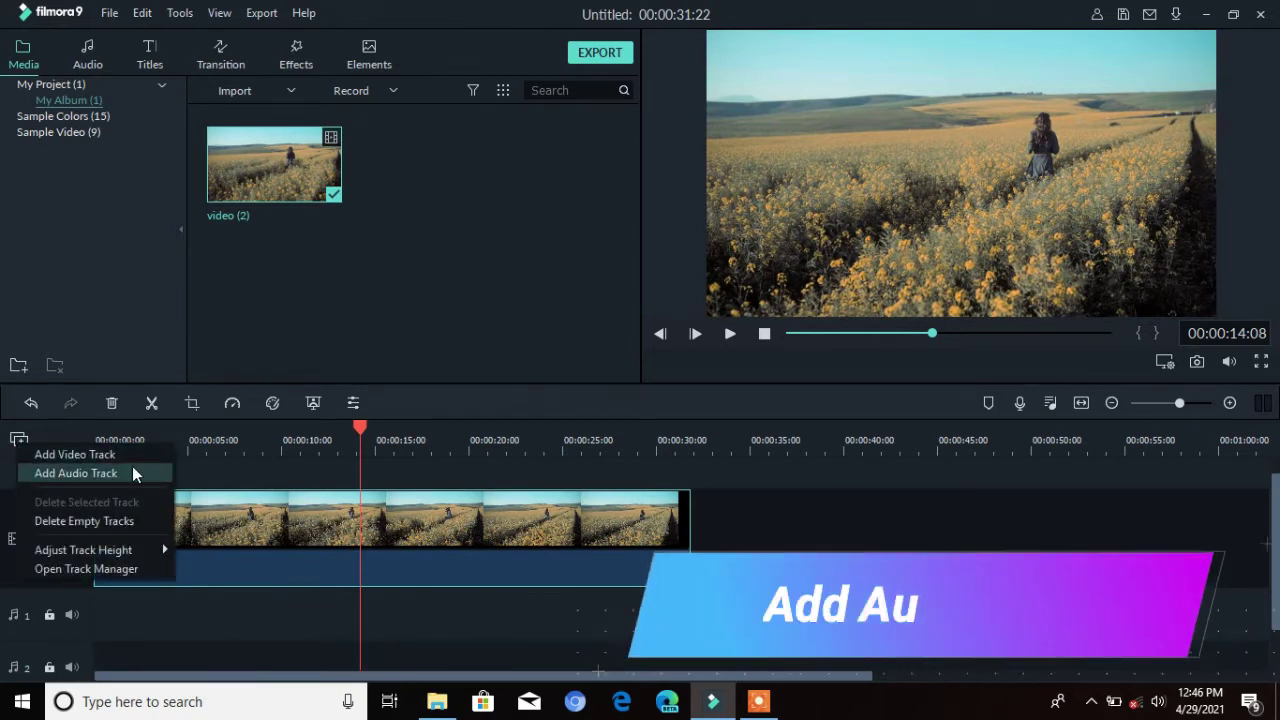
pyautogui.click(138, 474)
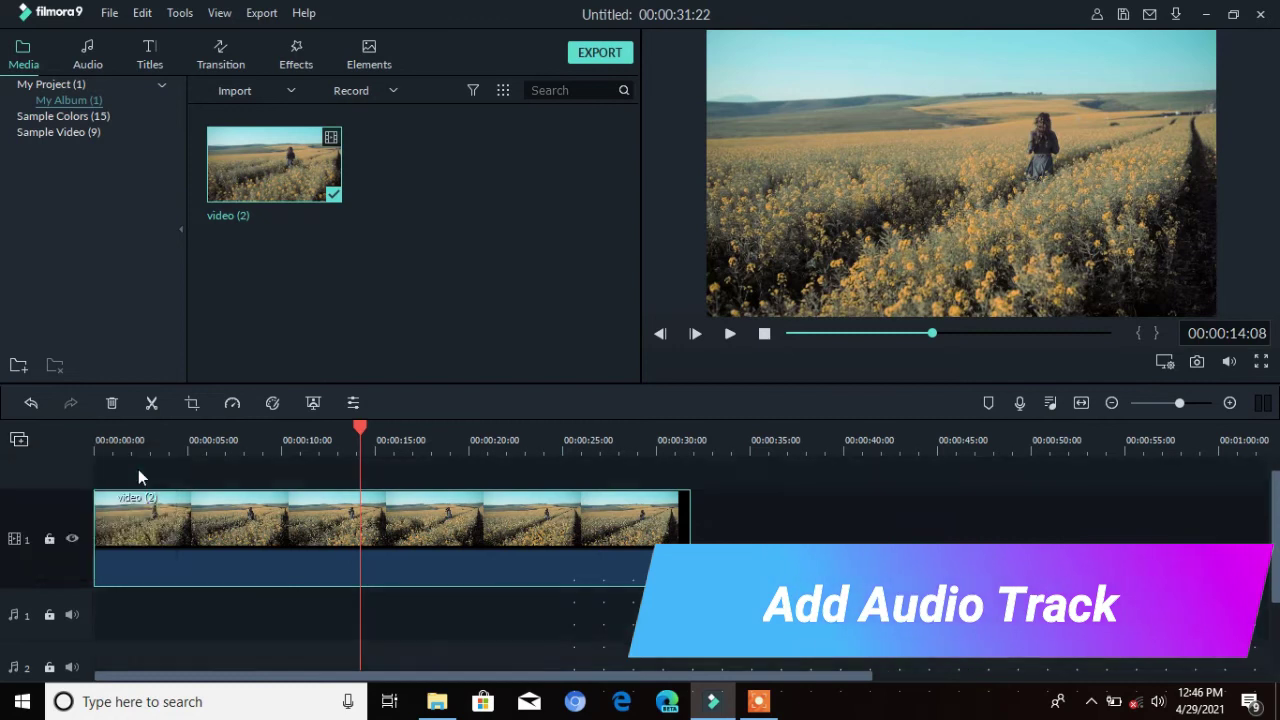
# - Import the "audio" file from the Desktop and place it at the start of audio track 1
pyautogui.click(289, 91)
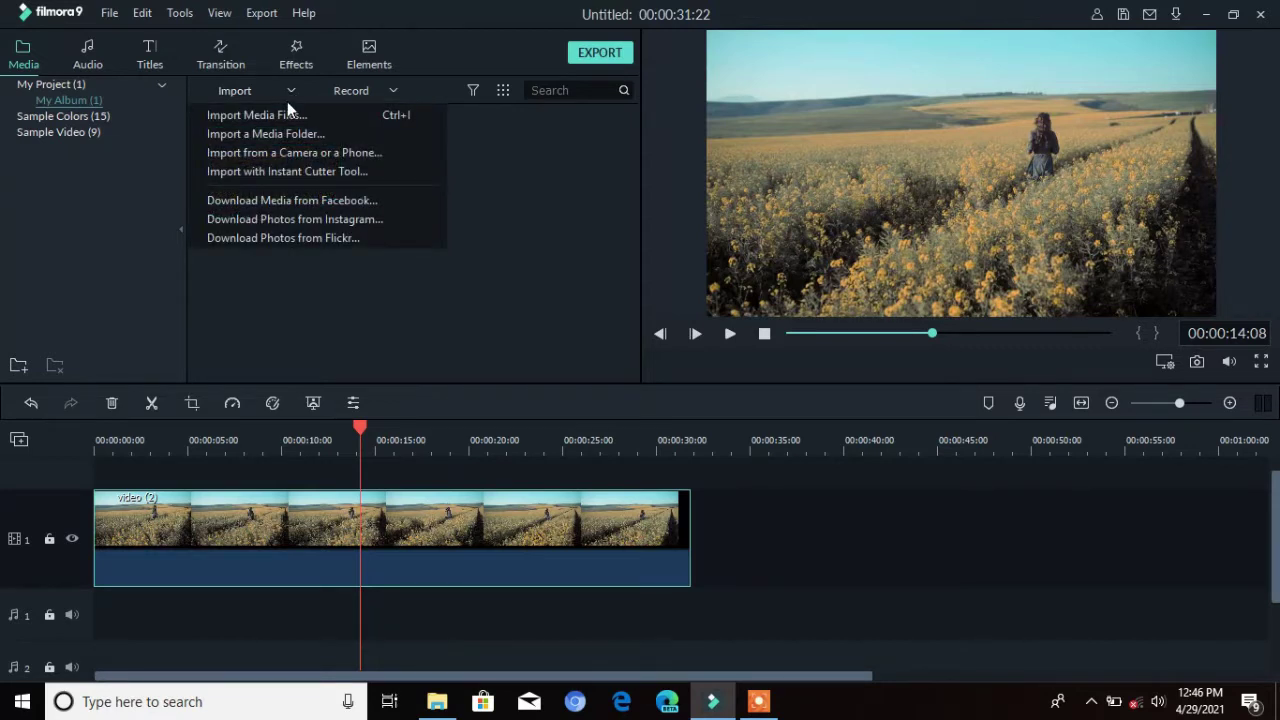
pyautogui.click(264, 116)
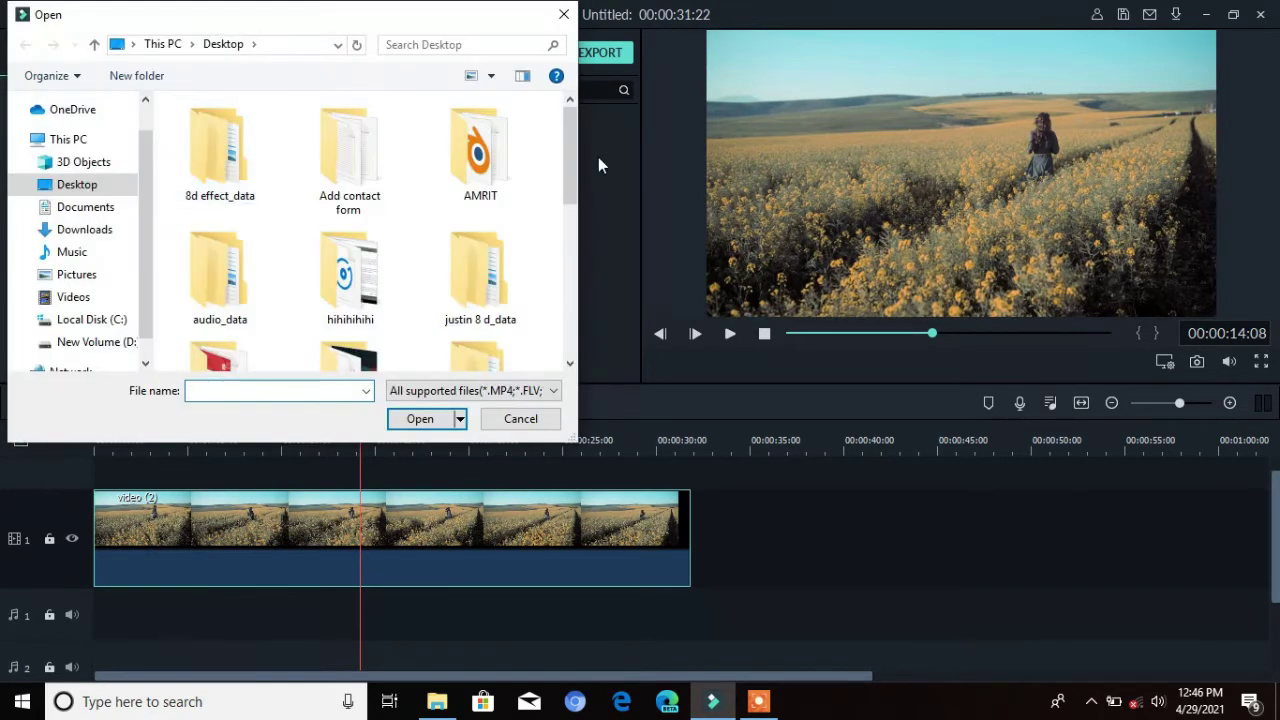
pyautogui.moveTo(574, 163); pyautogui.dragTo(568, 249)
pyautogui.click(490, 215)
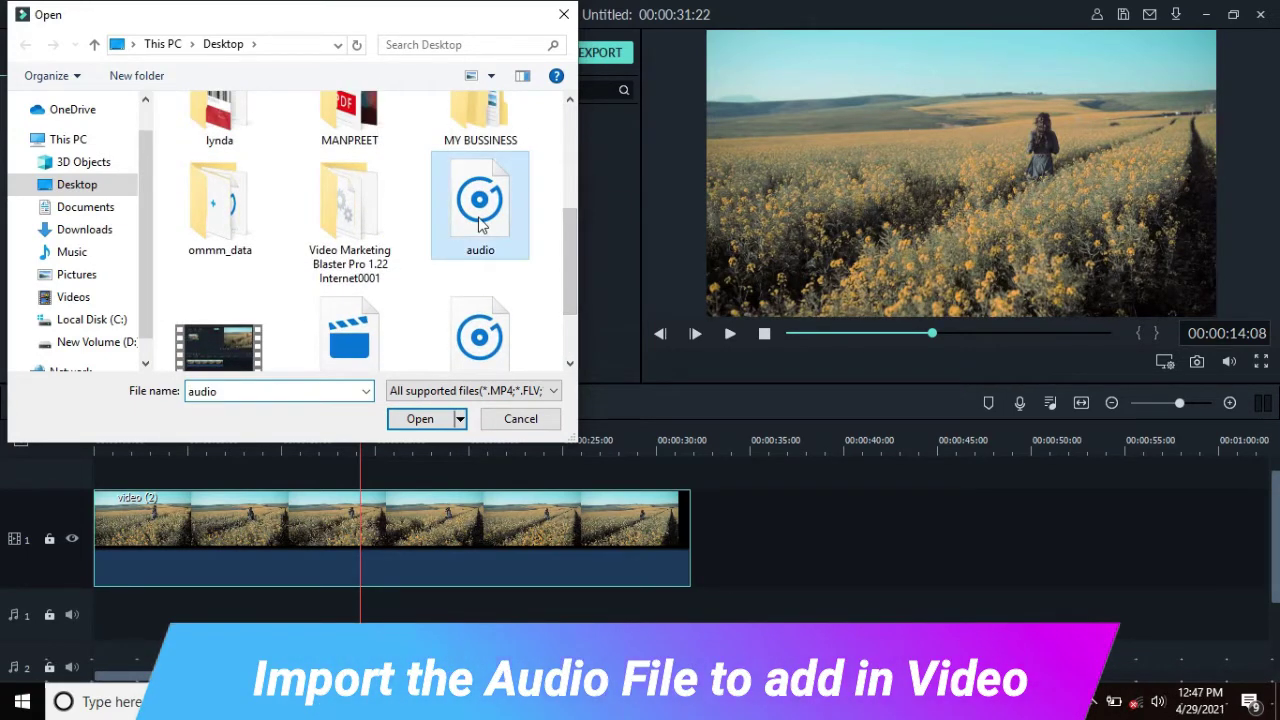
pyautogui.click(418, 421)
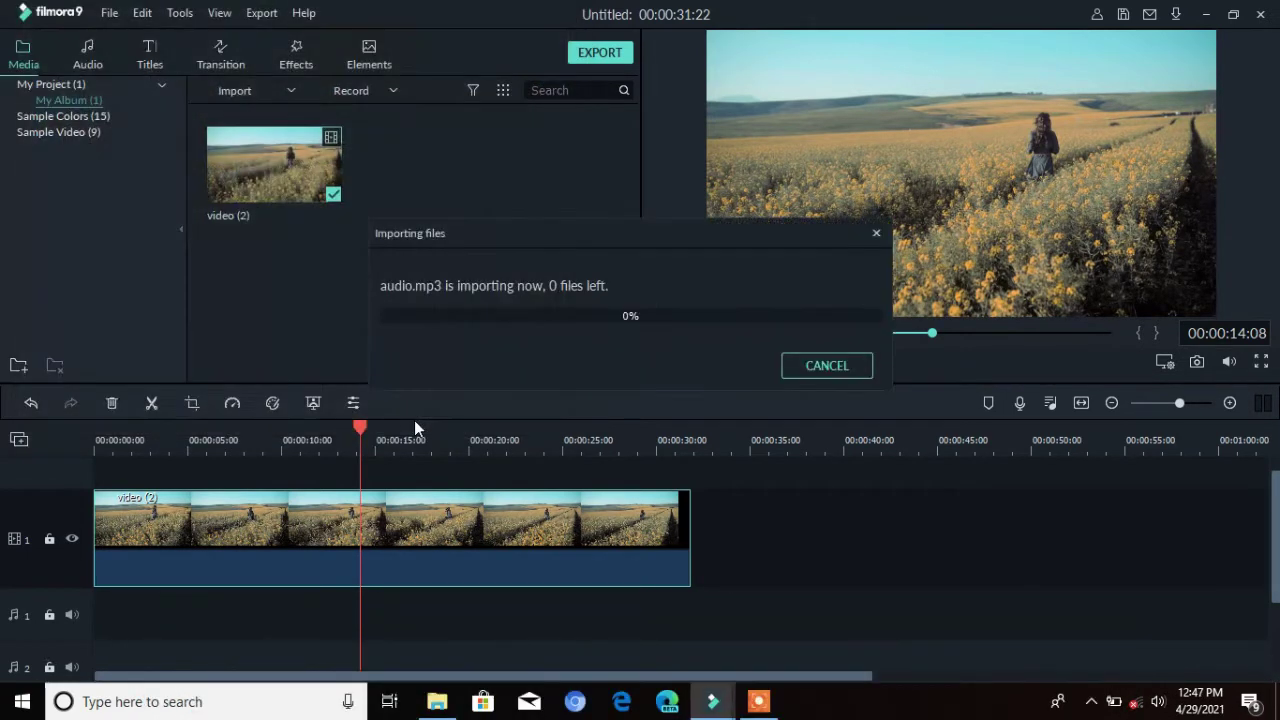
pyautogui.moveTo(465, 204)
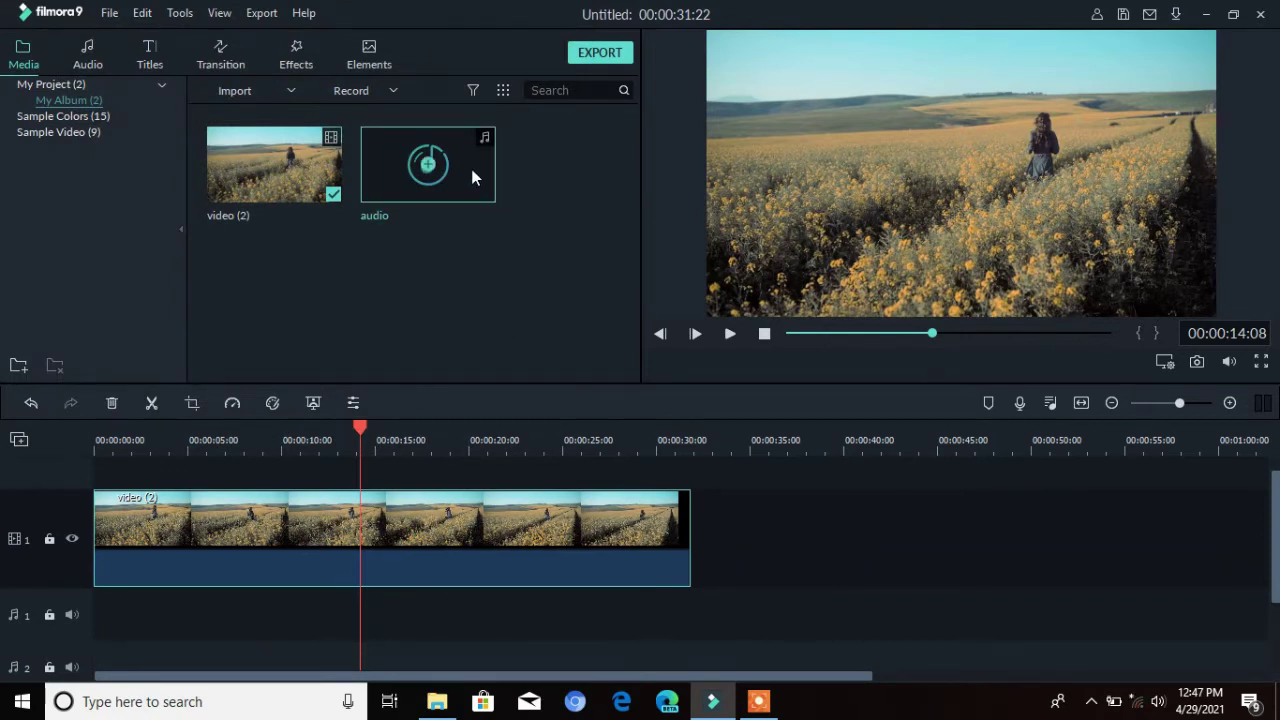
pyautogui.moveTo(477, 190); pyautogui.dragTo(76, 617)
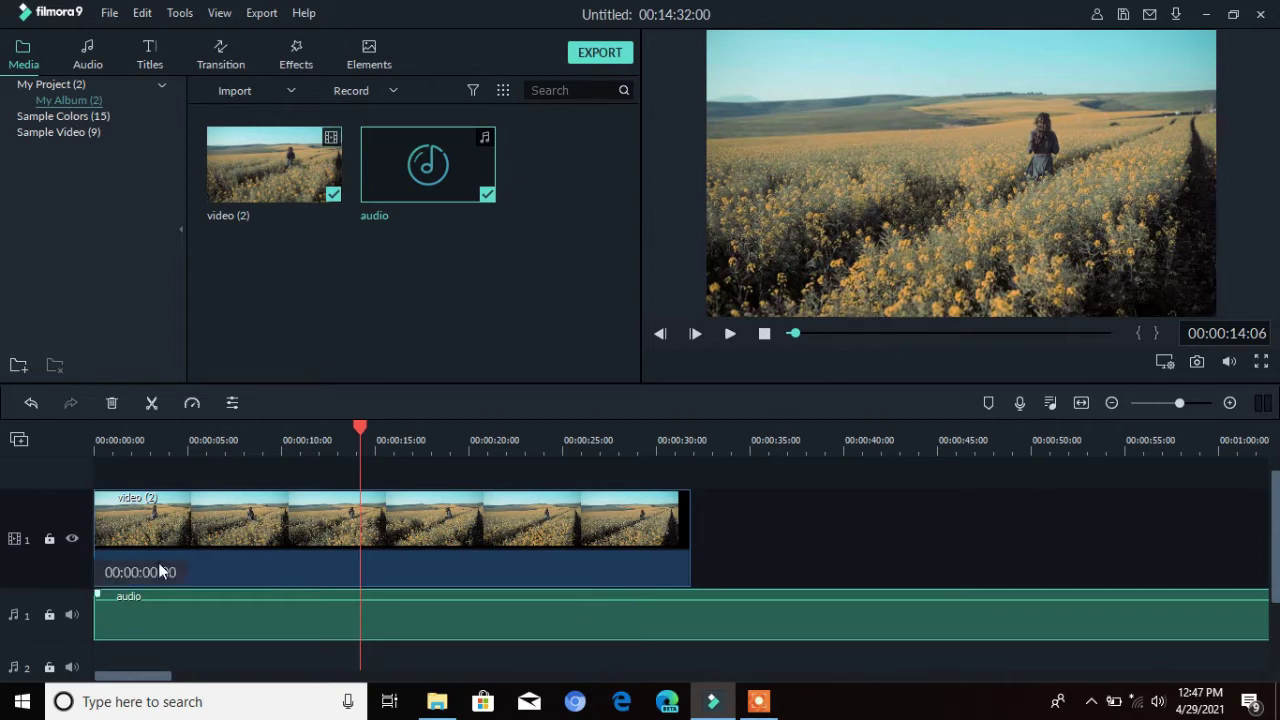
# - Play the timeline from the start and from several other points to find where the wanted audio begins
pyautogui.moveTo(627, 450); pyautogui.dragTo(394, 430)
pyautogui.moveTo(238, 431); pyautogui.dragTo(79, 484)
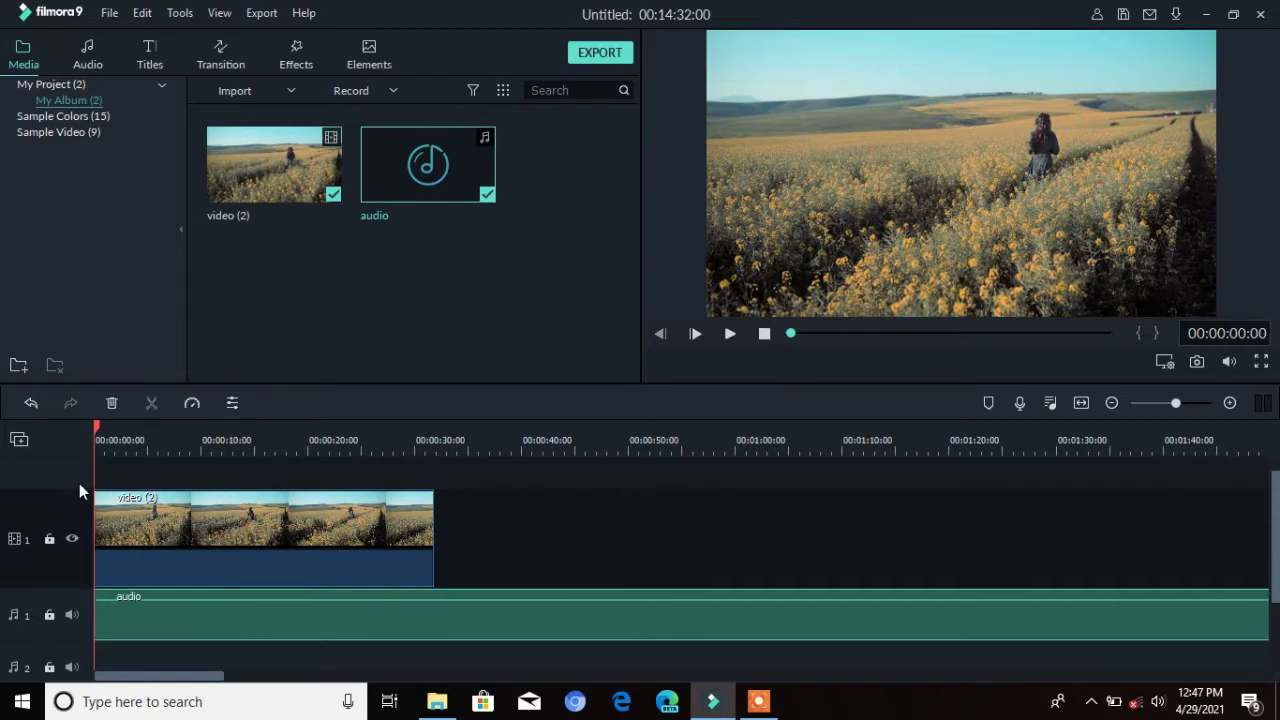
pyautogui.press('space')
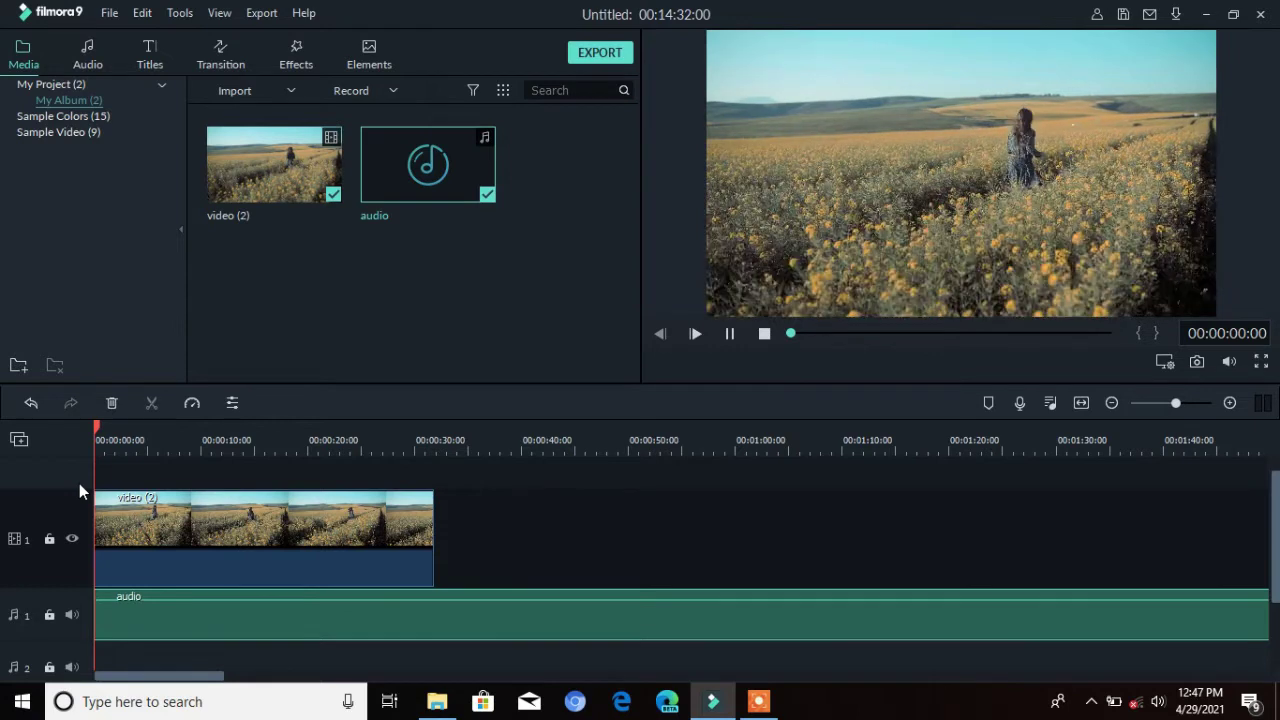
pyautogui.click(288, 442)
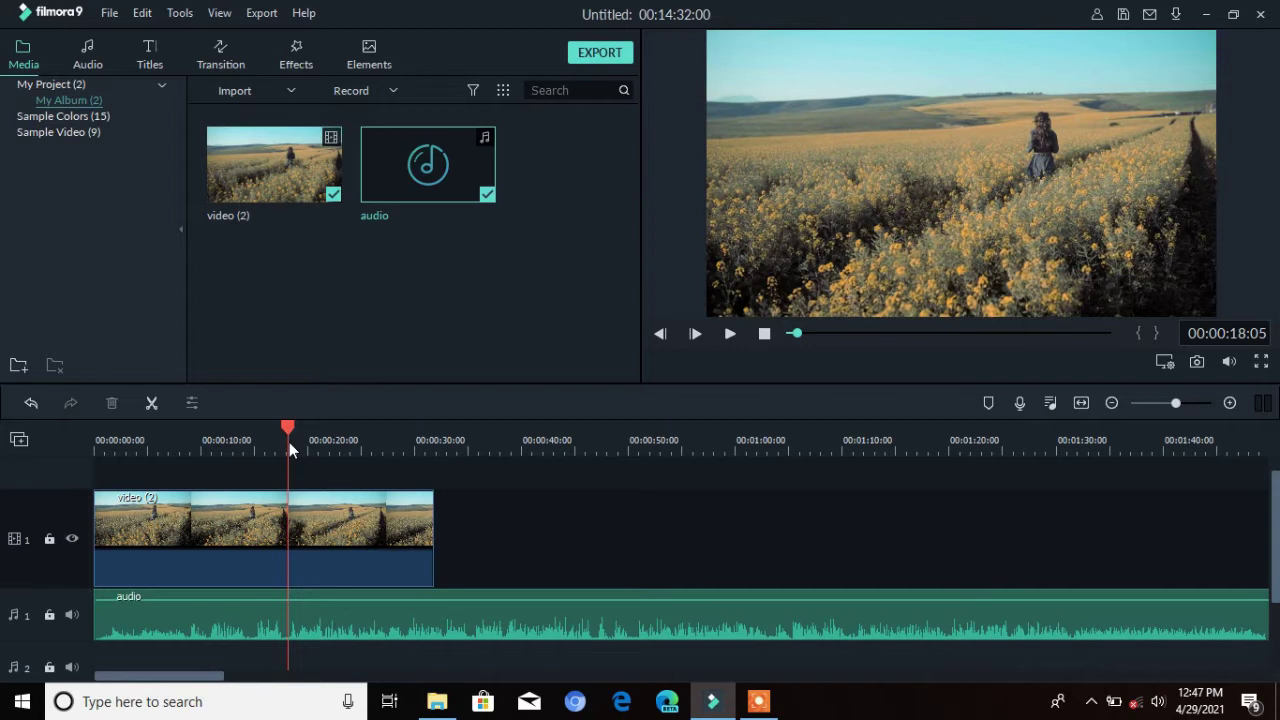
pyautogui.press('space')
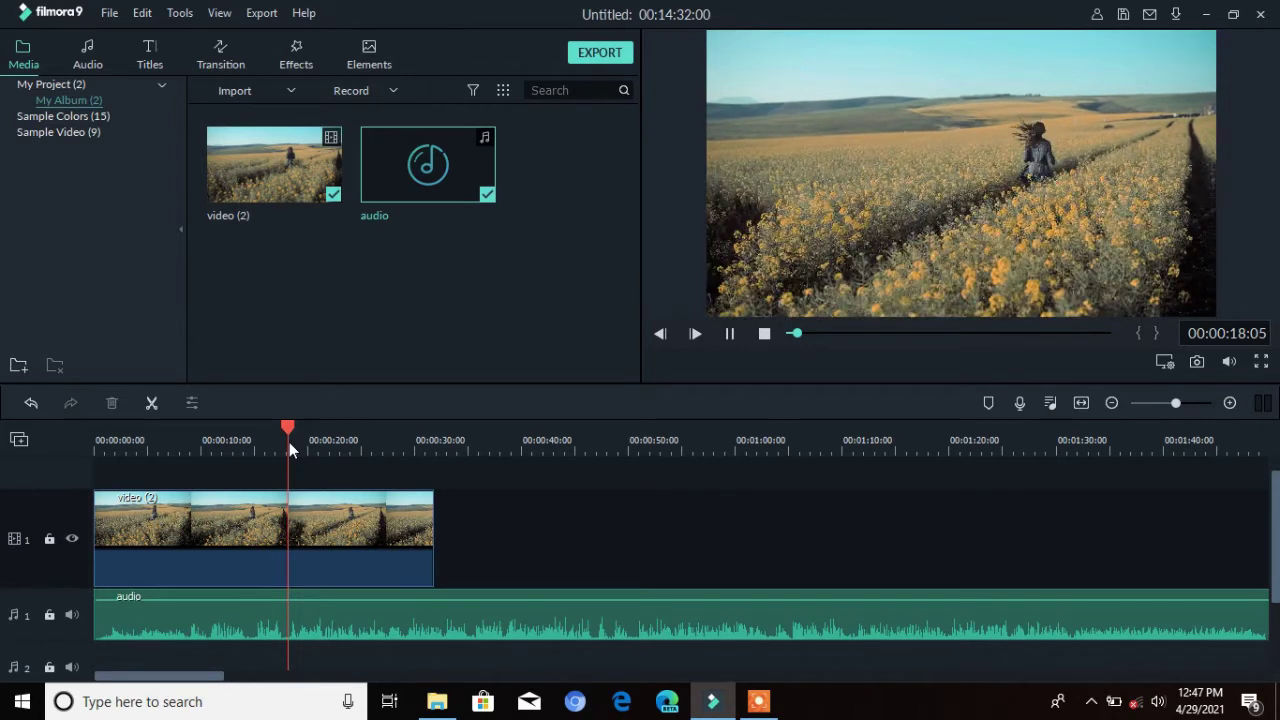
pyautogui.press('space')
pyautogui.click(200, 448)
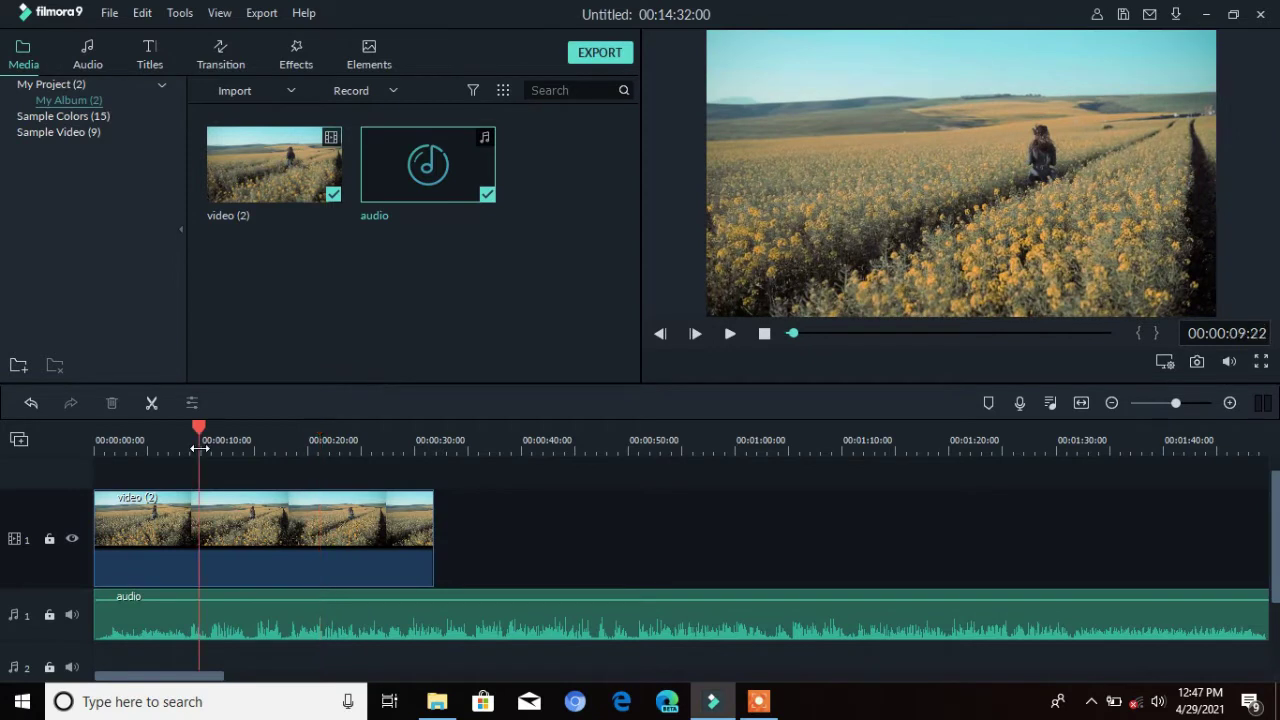
pyautogui.press('space')
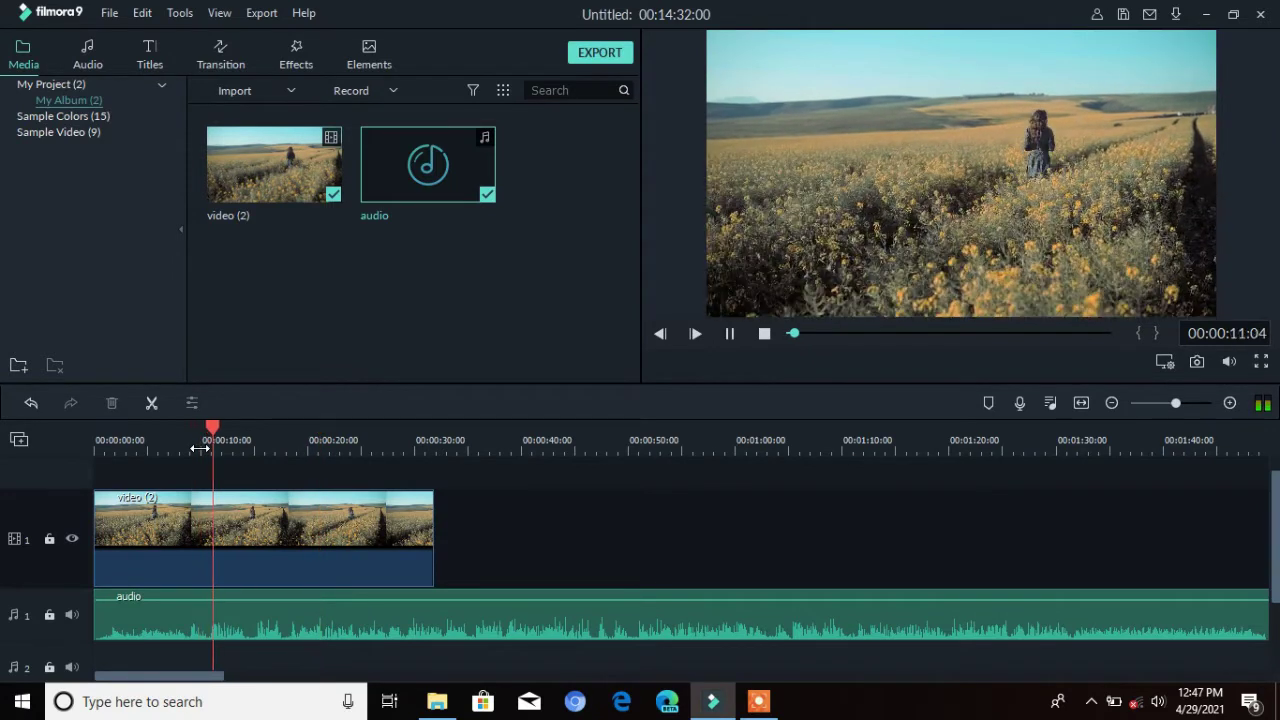
pyautogui.press('space')
# - Split the audio clip at 00:00:10:19
pyautogui.moveTo(217, 428); pyautogui.dragTo(209, 426)
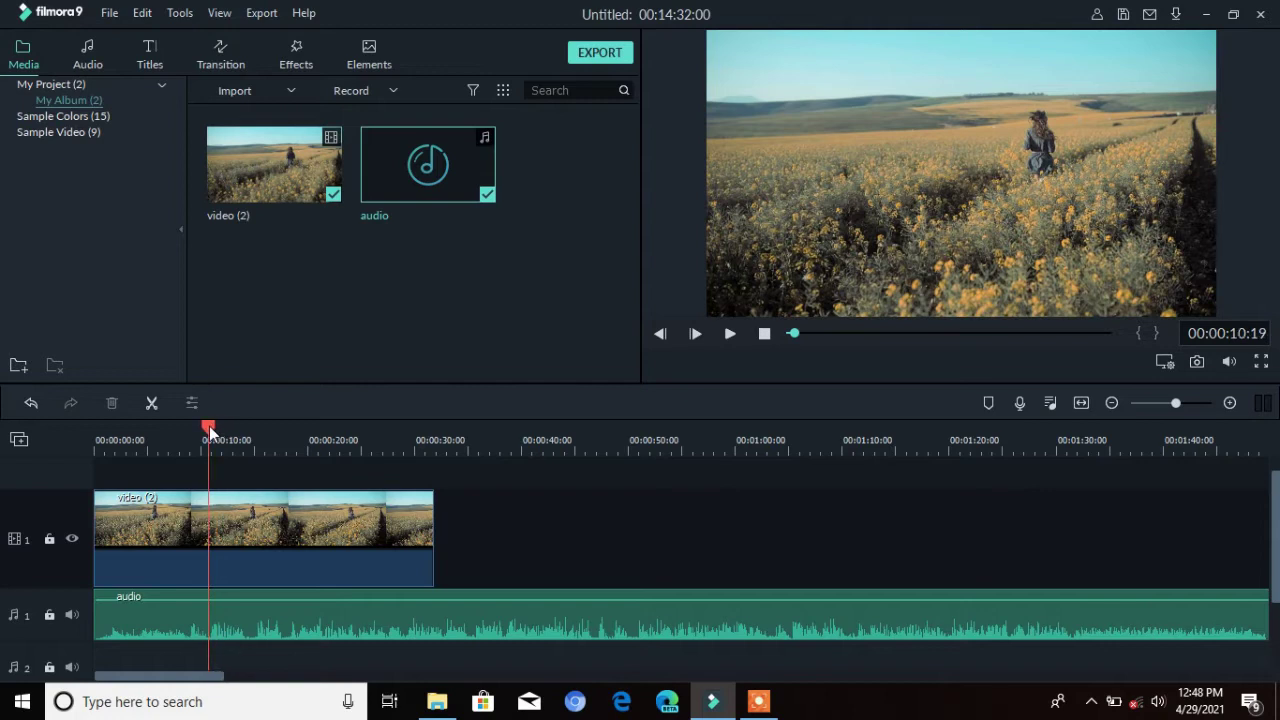
pyautogui.rightClick(206, 610)
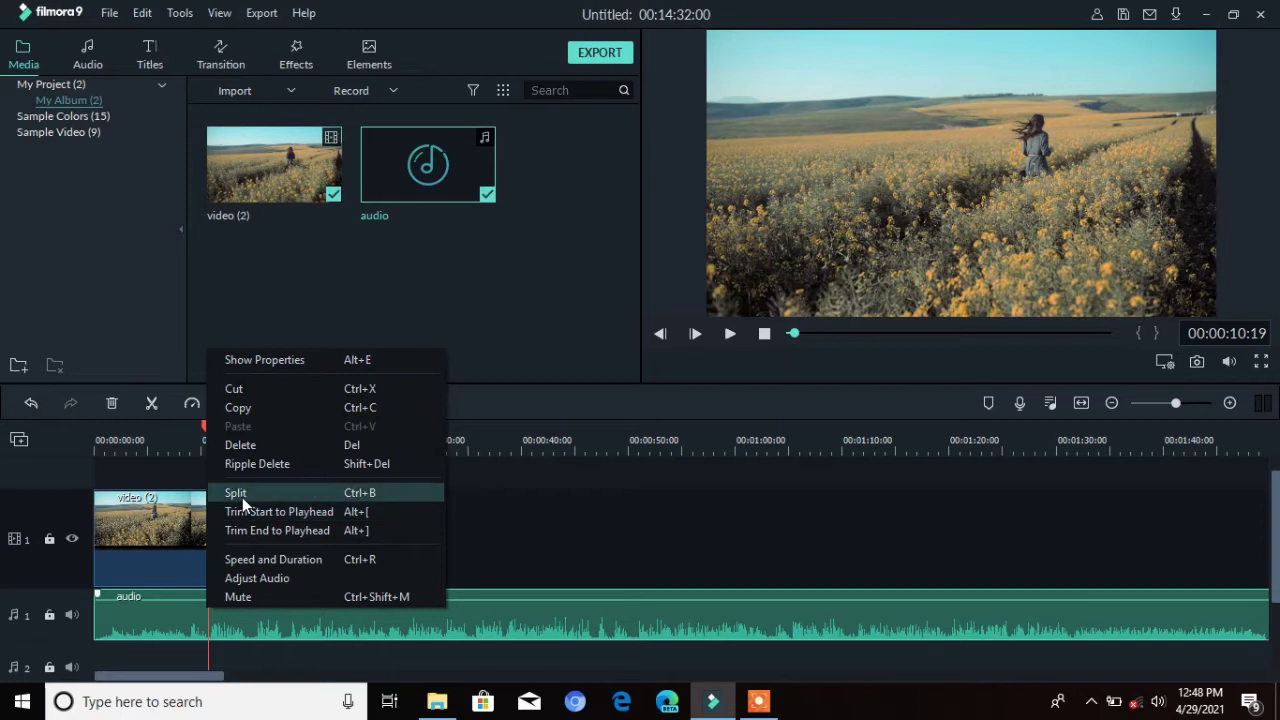
pyautogui.click(242, 493)
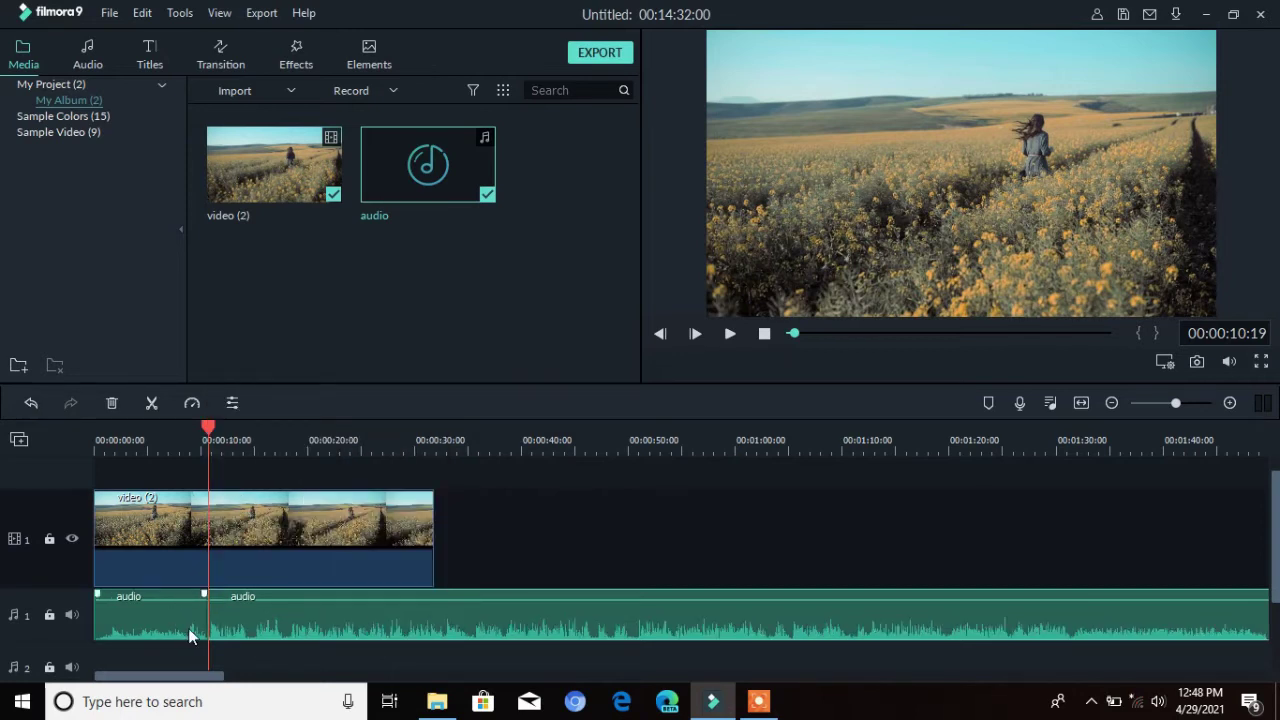
# - Delete the audio piece before the split and move the remaining audio to the start of the track
pyautogui.rightClick(181, 603)
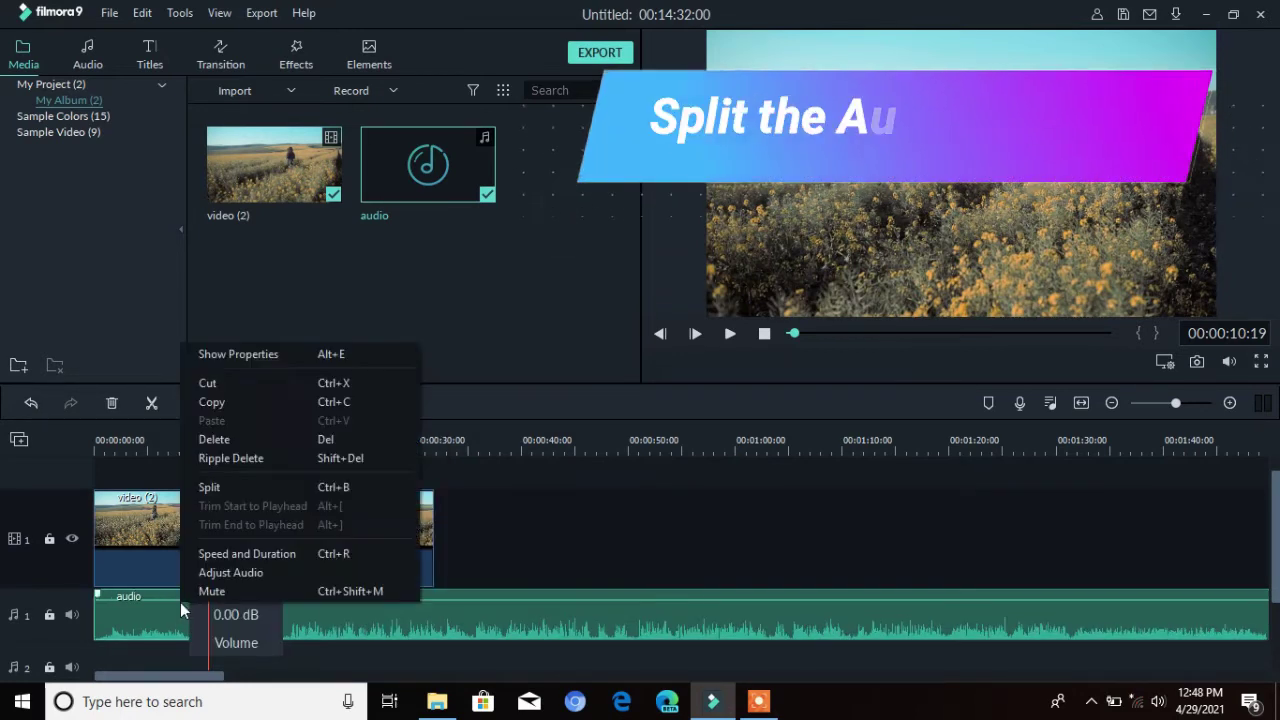
pyautogui.click(269, 441)
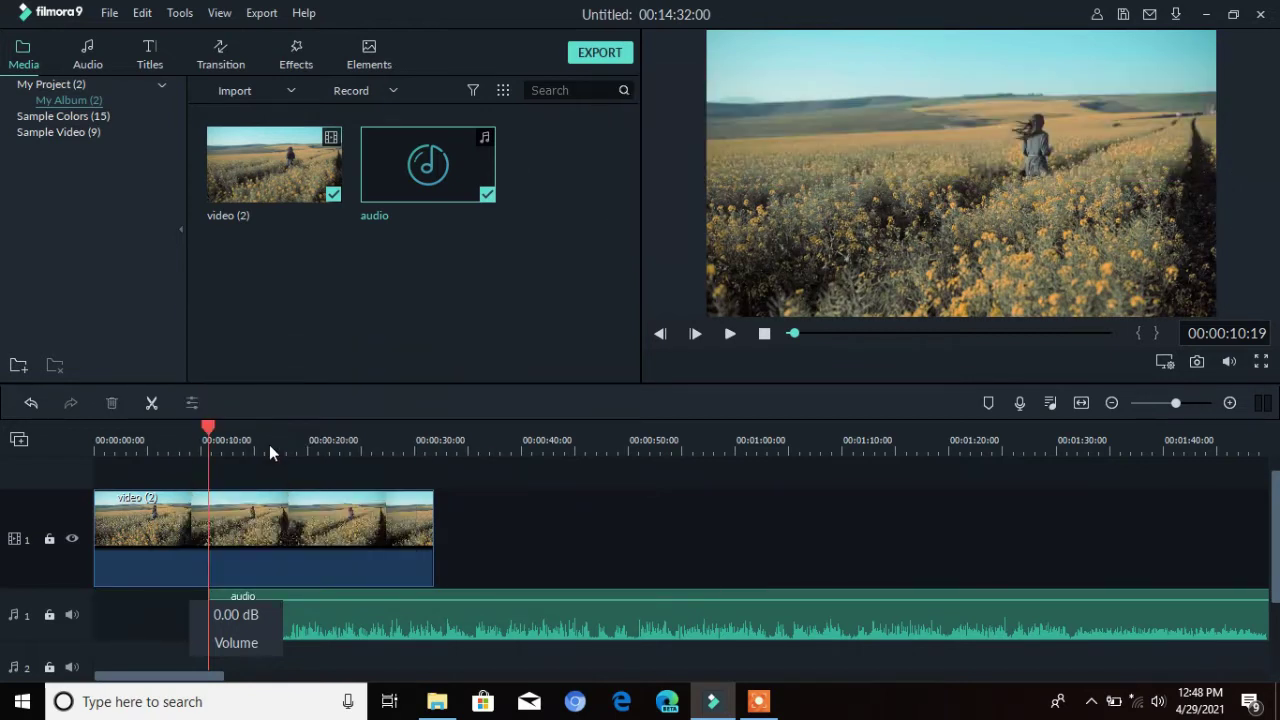
pyautogui.moveTo(300, 623); pyautogui.dragTo(168, 610)
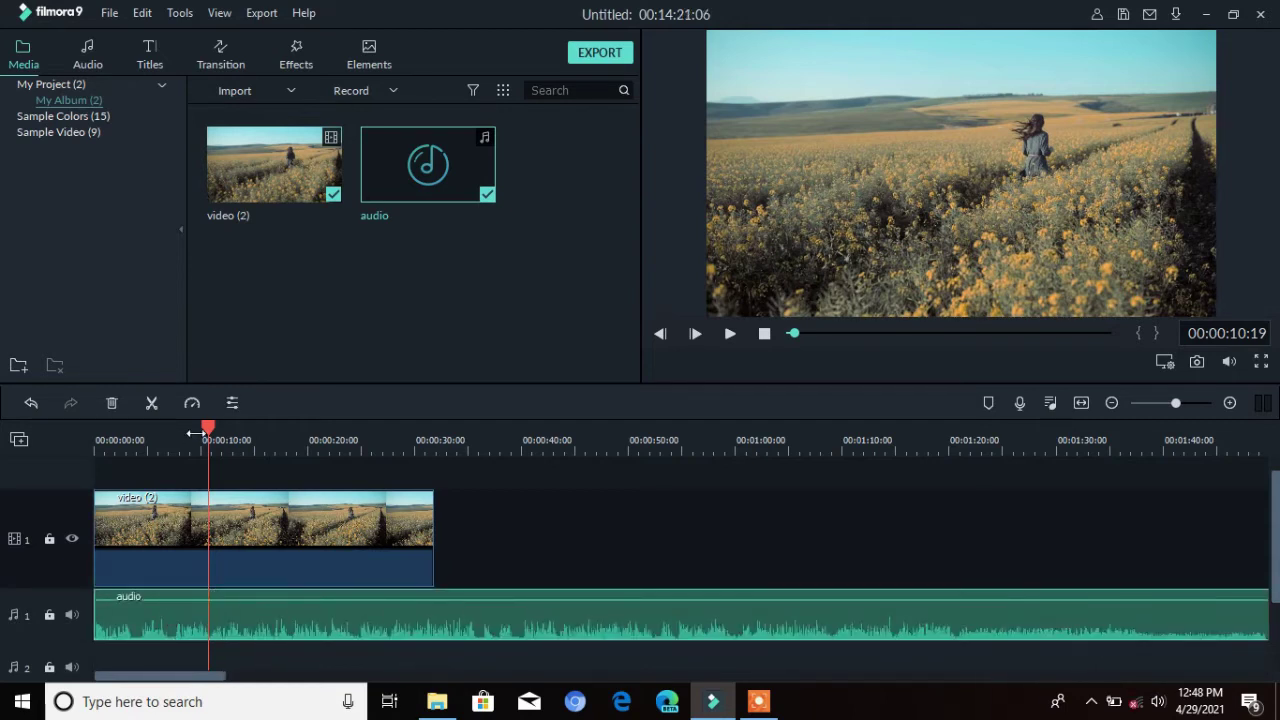
# - Split the audio at the end of the video clip, 00:00:31:22, and delete the excess audio after it
pyautogui.moveTo(208, 428); pyautogui.dragTo(435, 472)
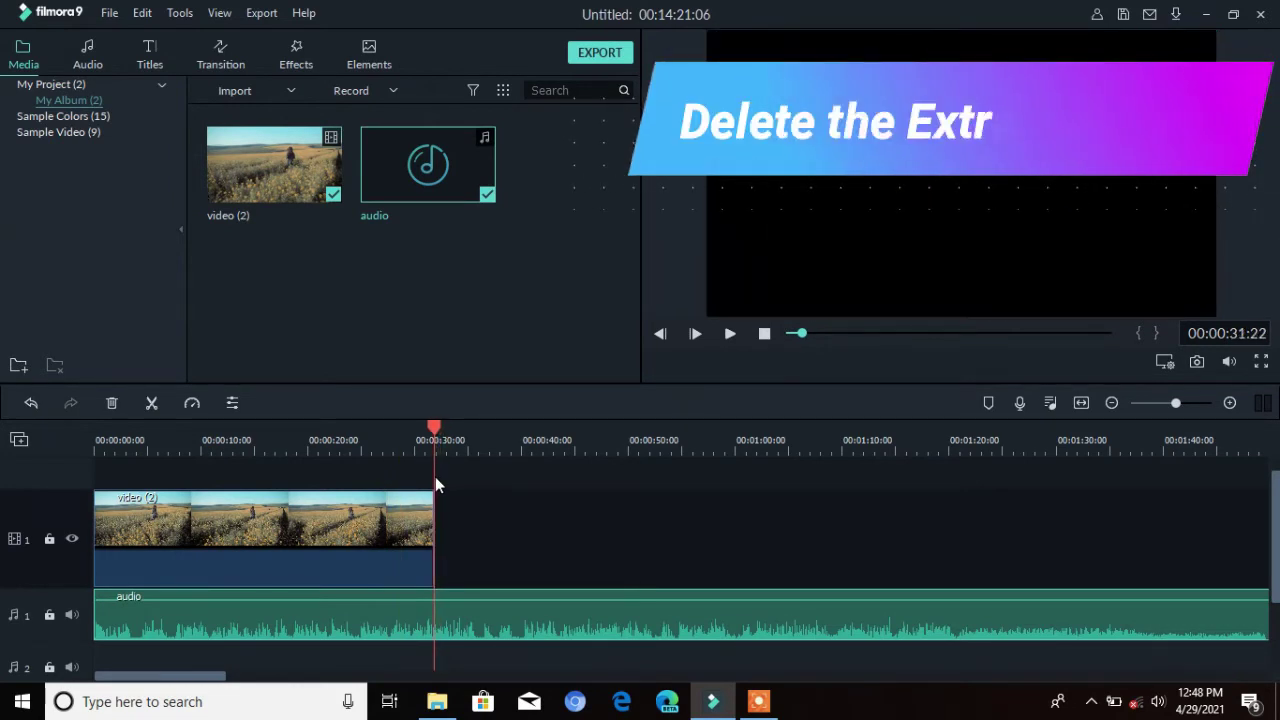
pyautogui.rightClick(434, 615)
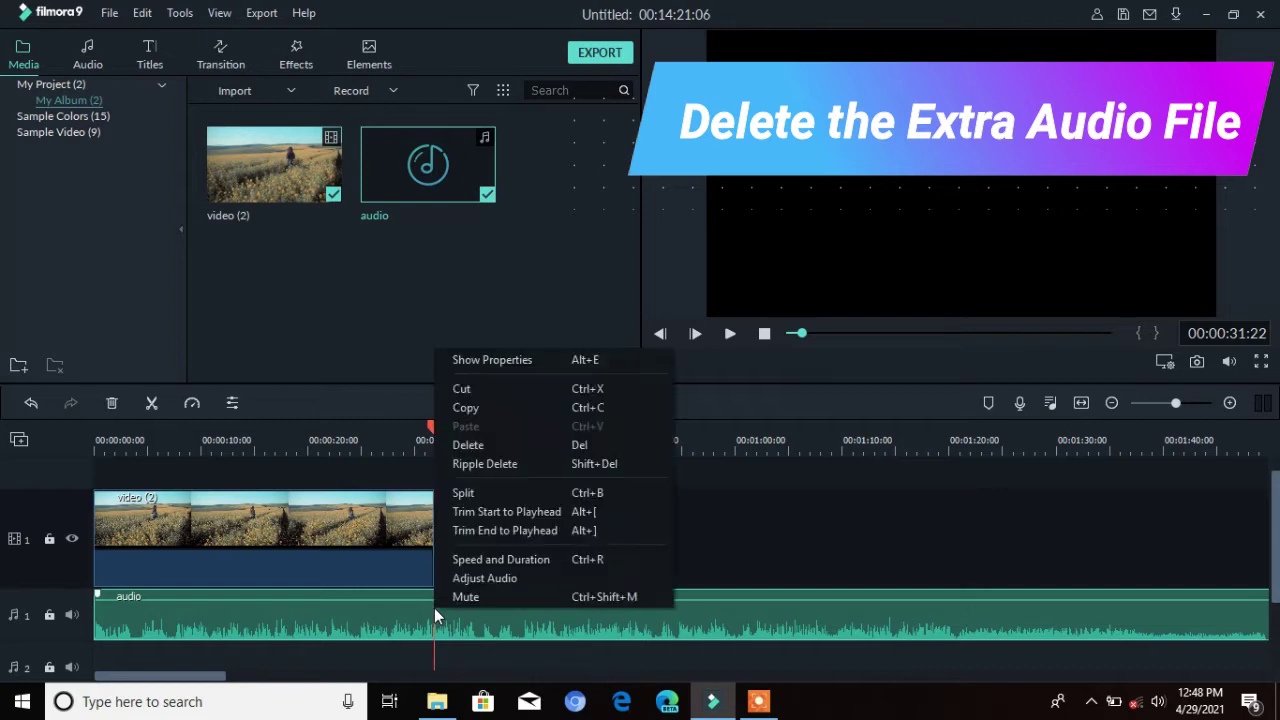
pyautogui.click(476, 494)
pyautogui.click(525, 612)
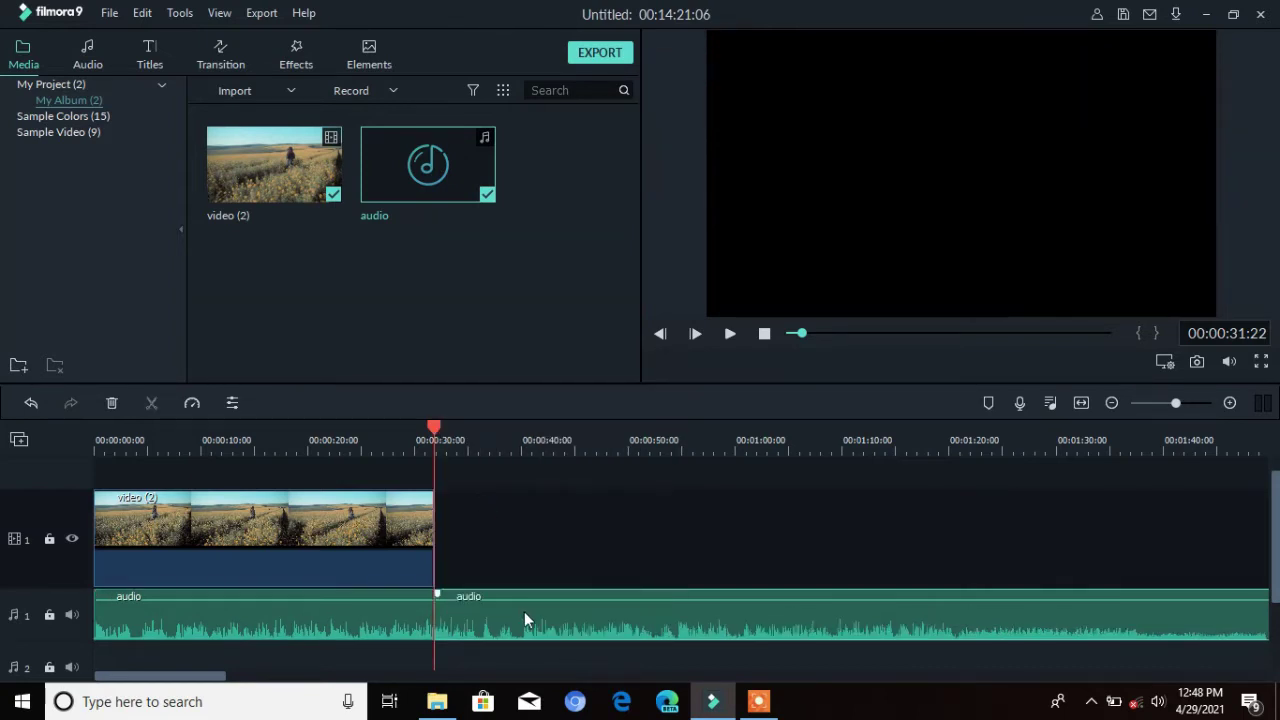
pyautogui.rightClick(524, 611)
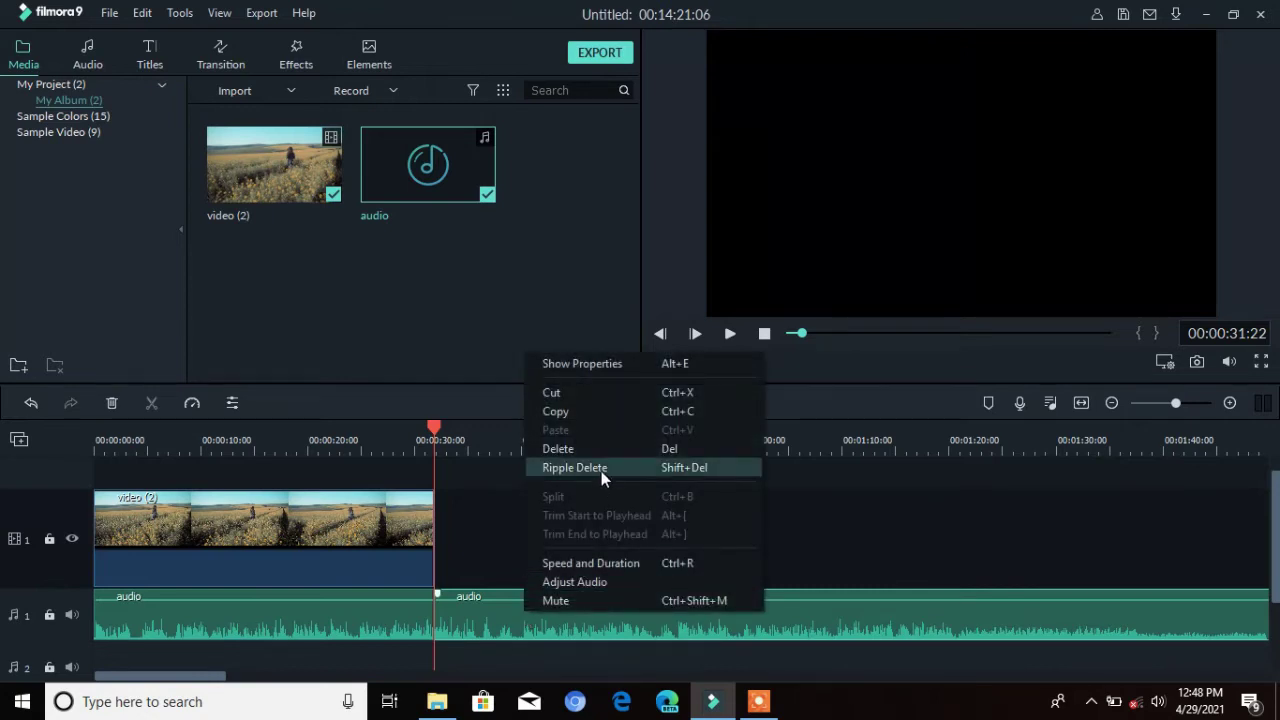
pyautogui.click(664, 450)
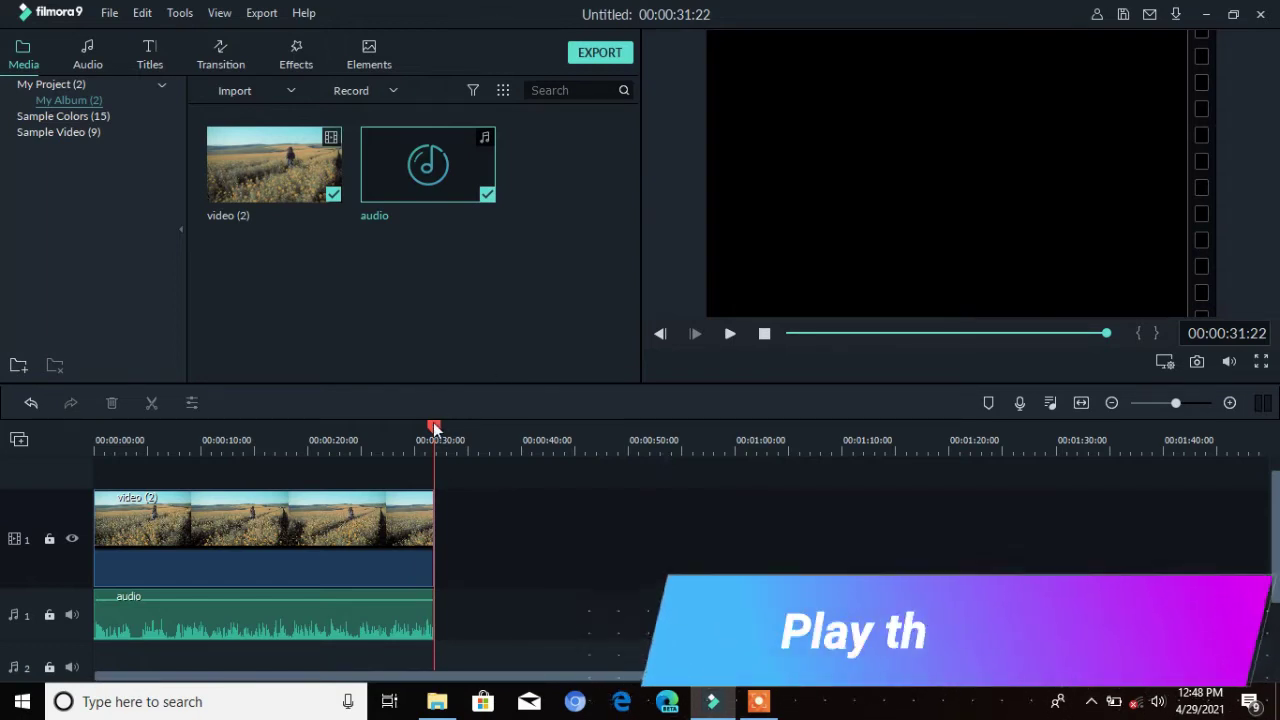
# - Play the project from near its beginning to check the trimmed audio against the video, then pause
pyautogui.moveTo(433, 428); pyautogui.dragTo(97, 538)
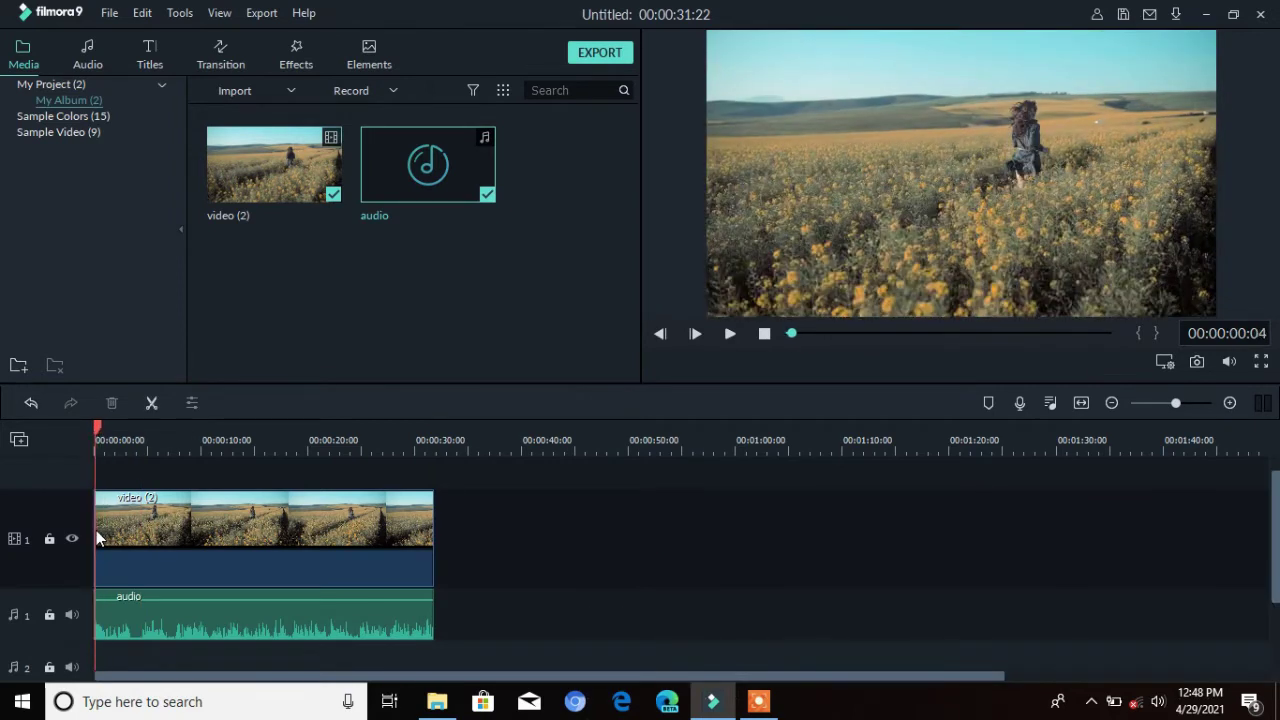
pyautogui.press('space')
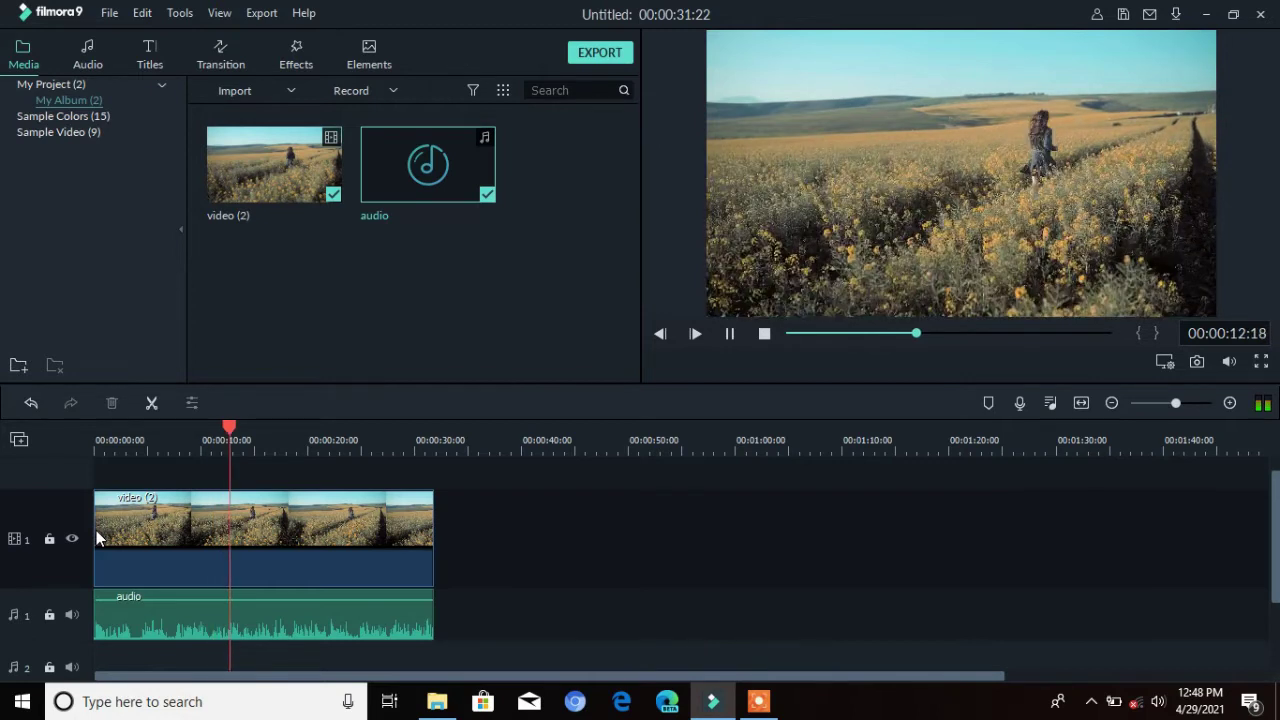
pyautogui.press('space')
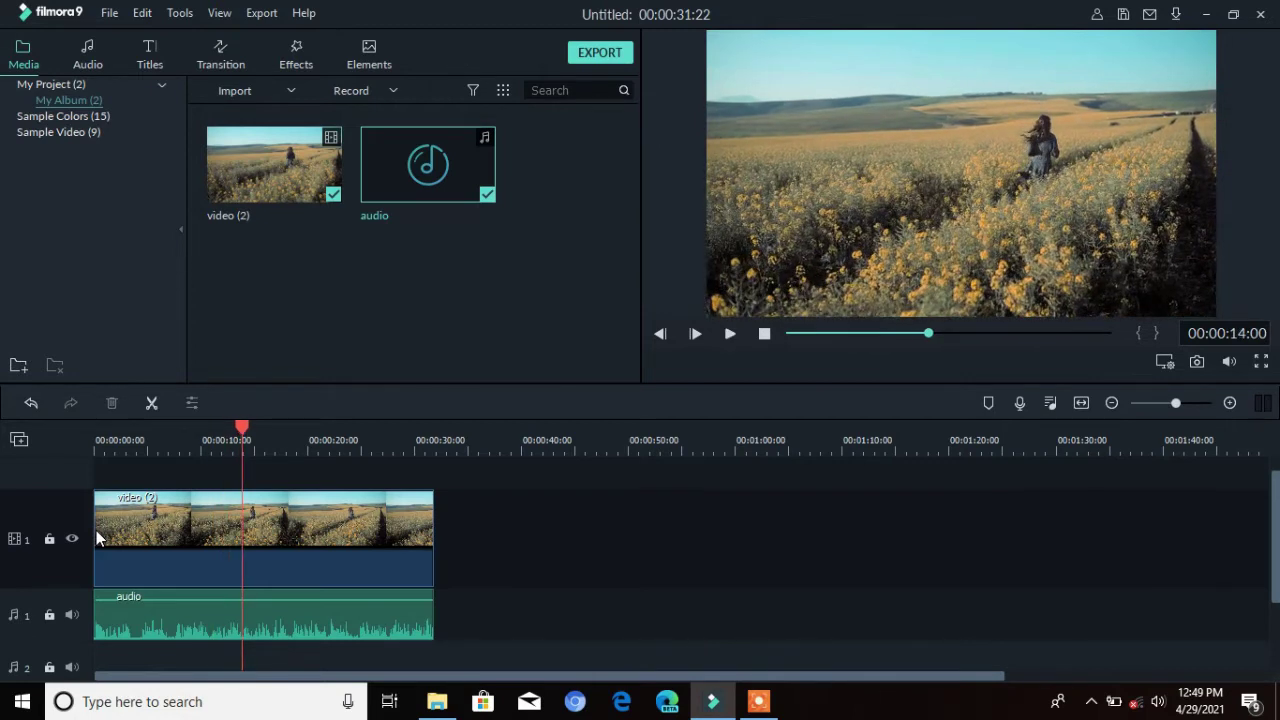
# - Raise the volume of the audio clip on the timeline
pyautogui.click(399, 619)
pyautogui.moveTo(428, 593); pyautogui.dragTo(369, 595)
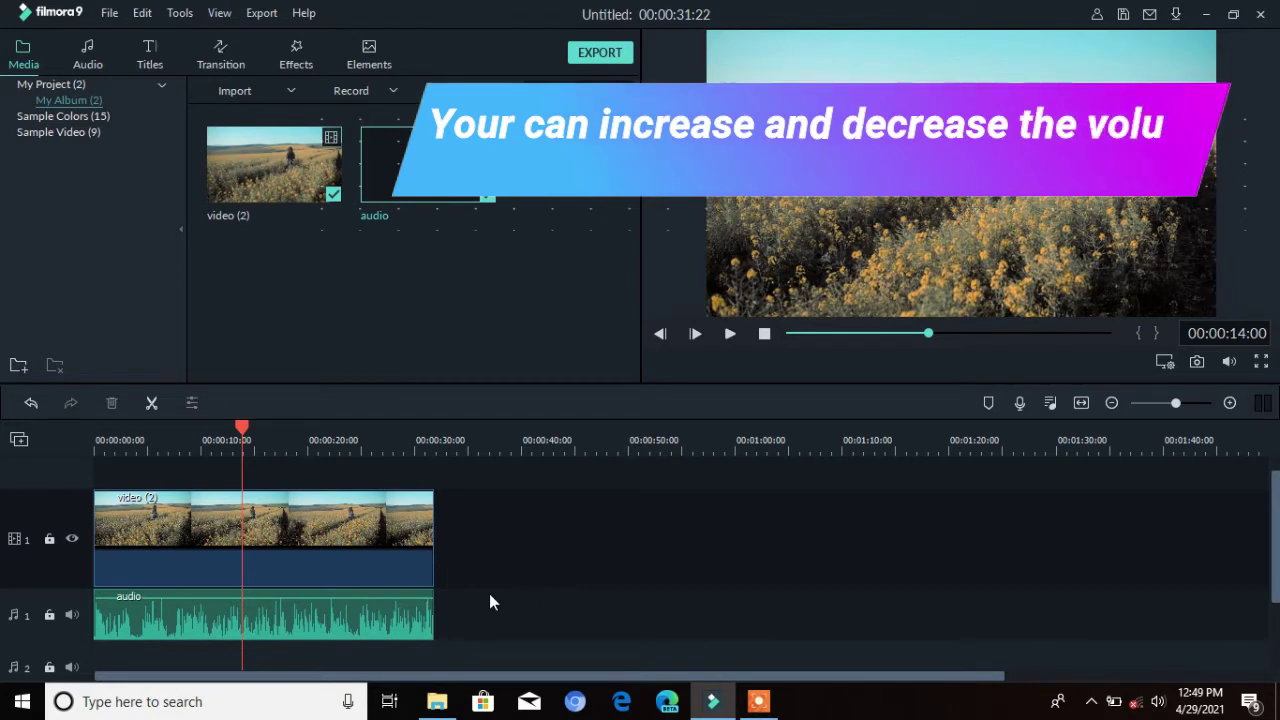
# - Add a fade-out at the end of the audio clip and a fade-in at its start
pyautogui.moveTo(430, 597)
pyautogui.moveTo(430, 597); pyautogui.dragTo(391, 589)
pyautogui.moveTo(100, 598)
pyautogui.moveTo(100, 598); pyautogui.dragTo(132, 598)
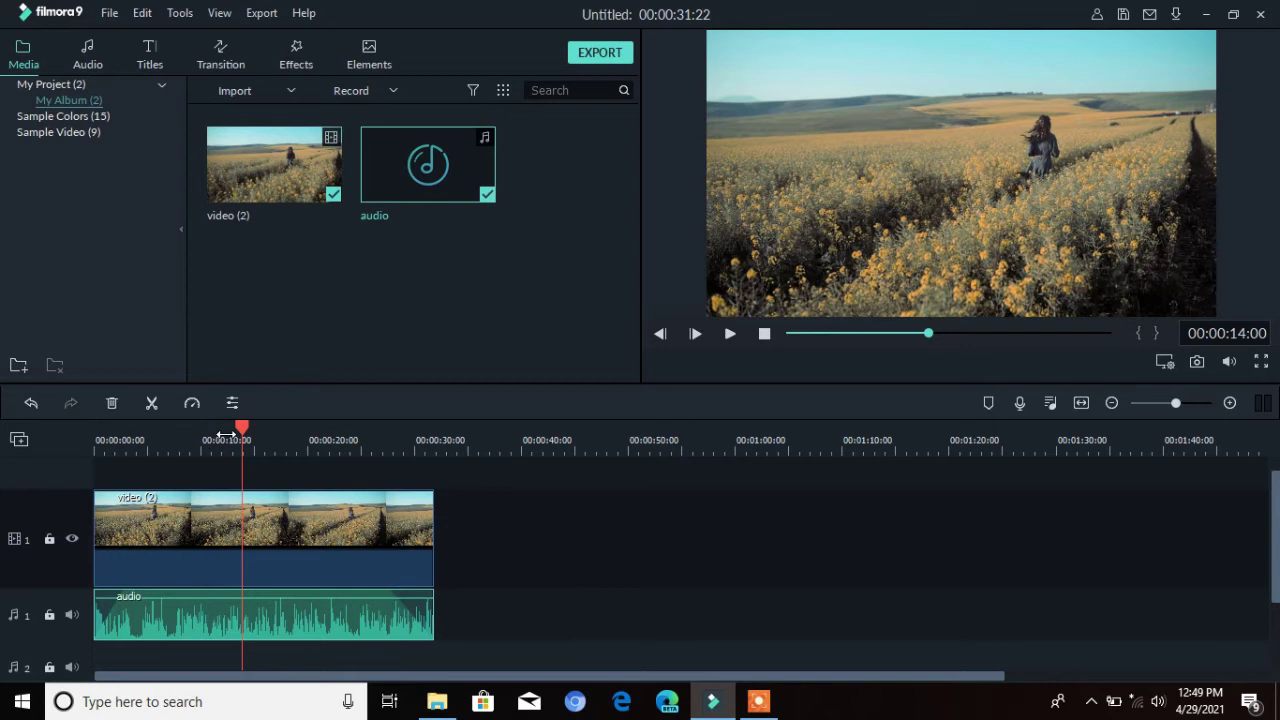
# - Play the whole project from 00:00:00:00 to review the louder audio and its fades
pyautogui.moveTo(243, 425); pyautogui.dragTo(84, 470)
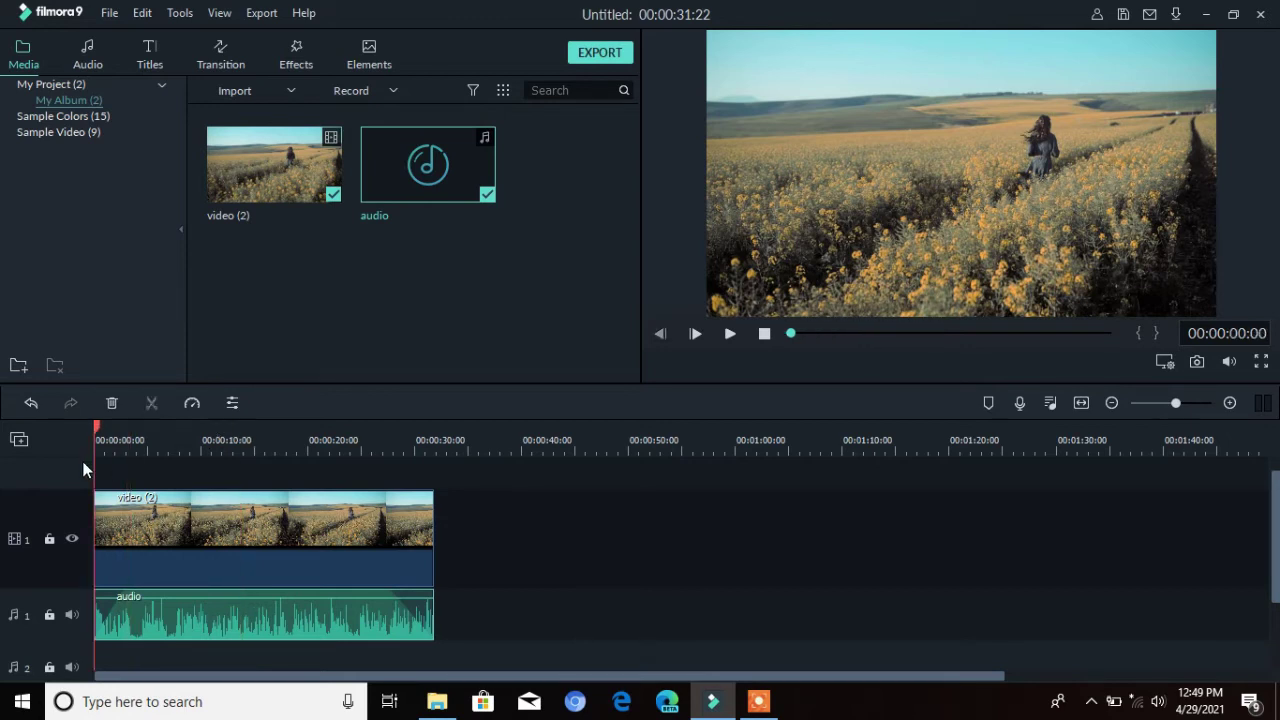
pyautogui.press('space')
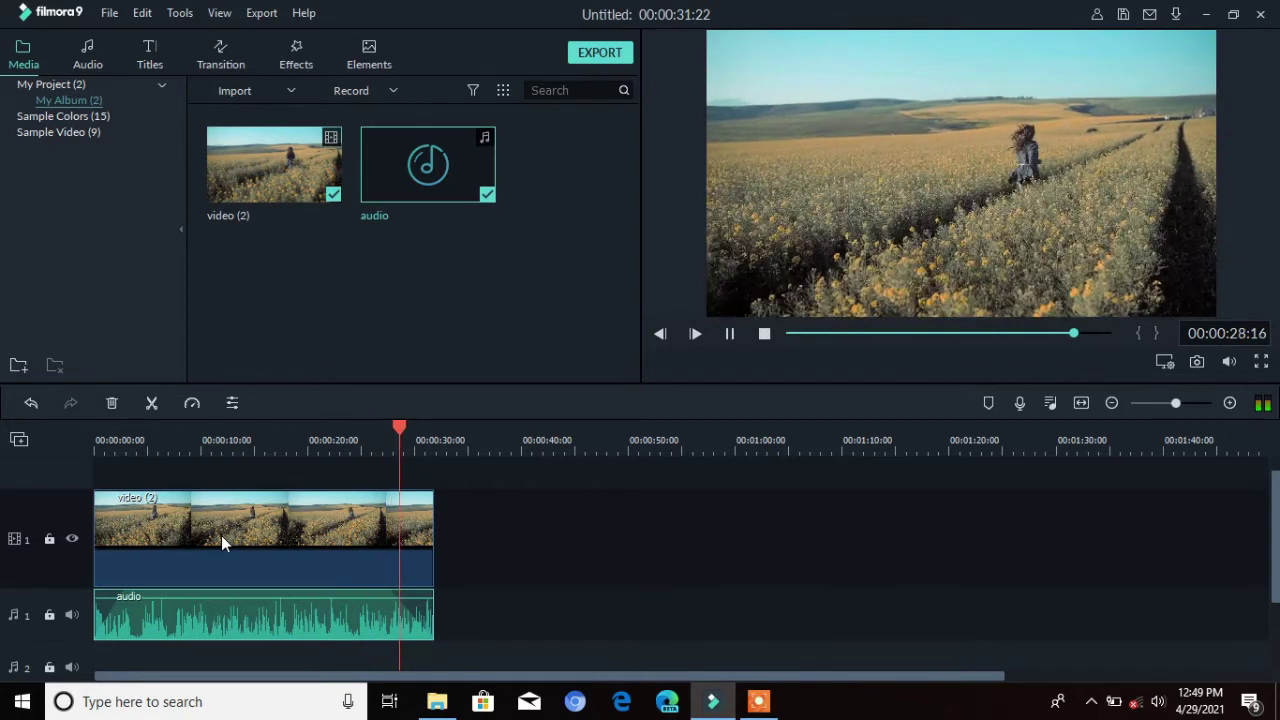
pyautogui.press('space')
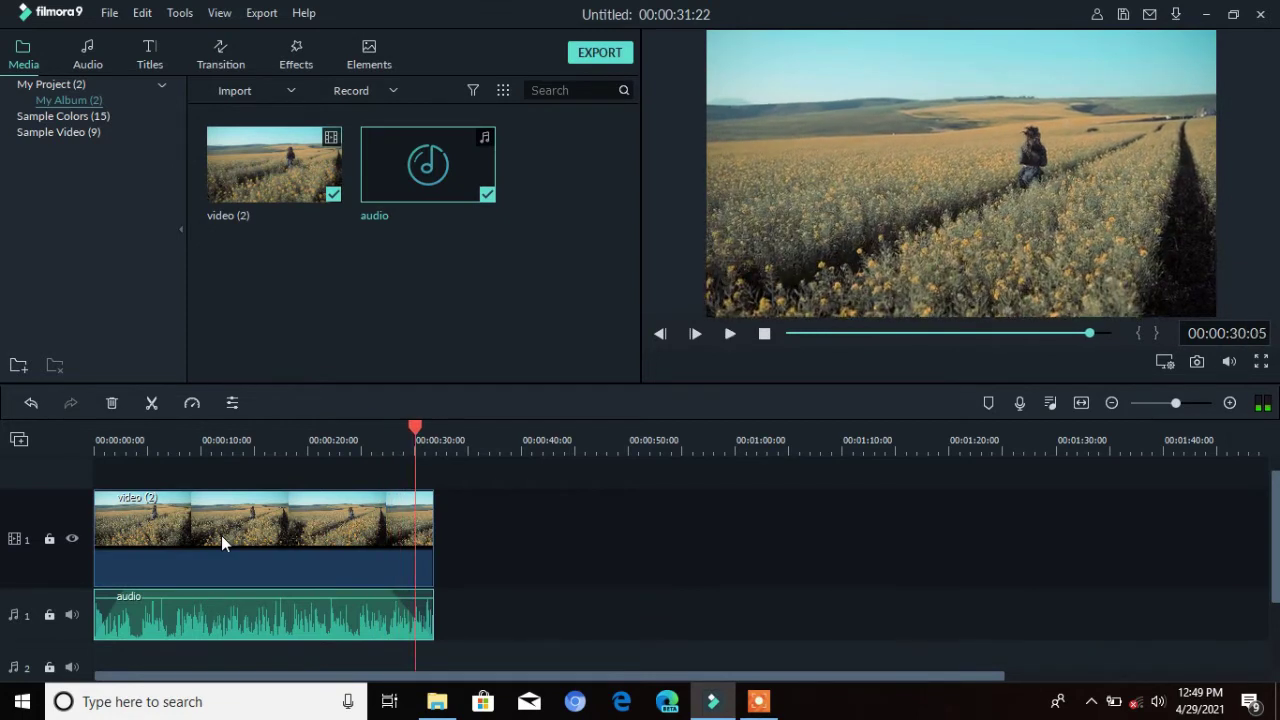
# - Start a local export of the project and name the output file "how to add a audio"
pyautogui.click(591, 57)
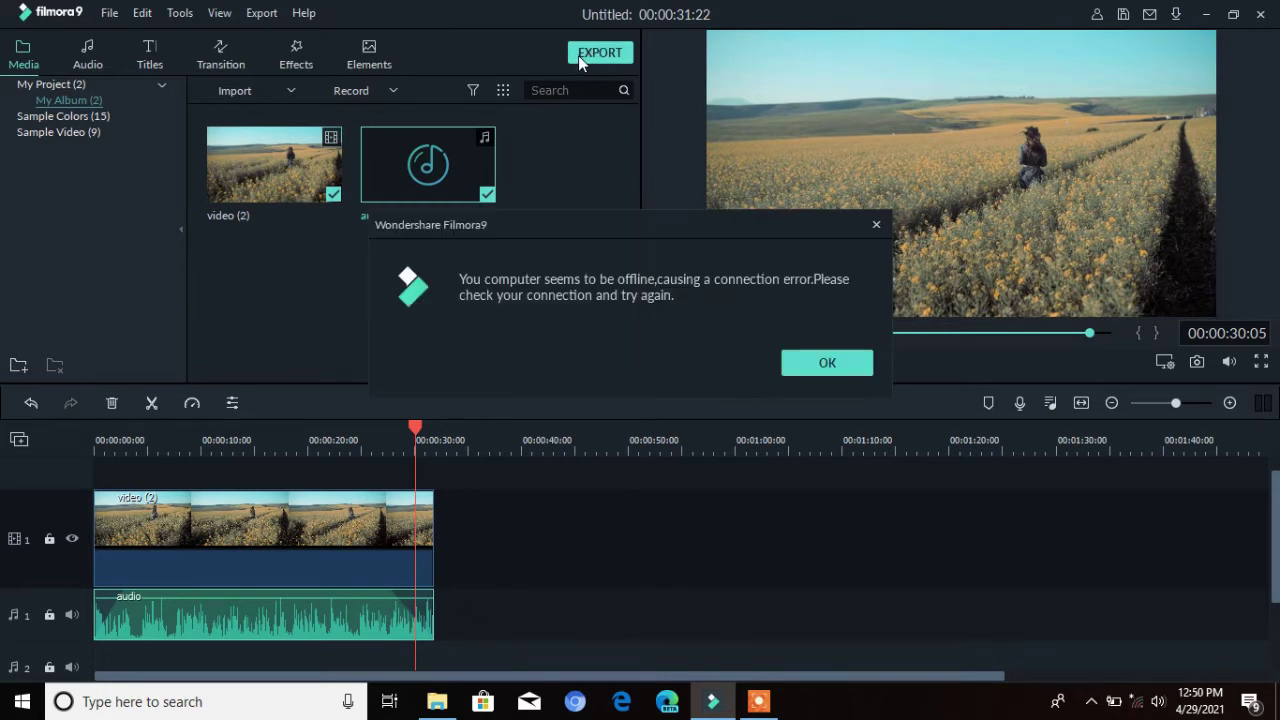
pyautogui.click(825, 364)
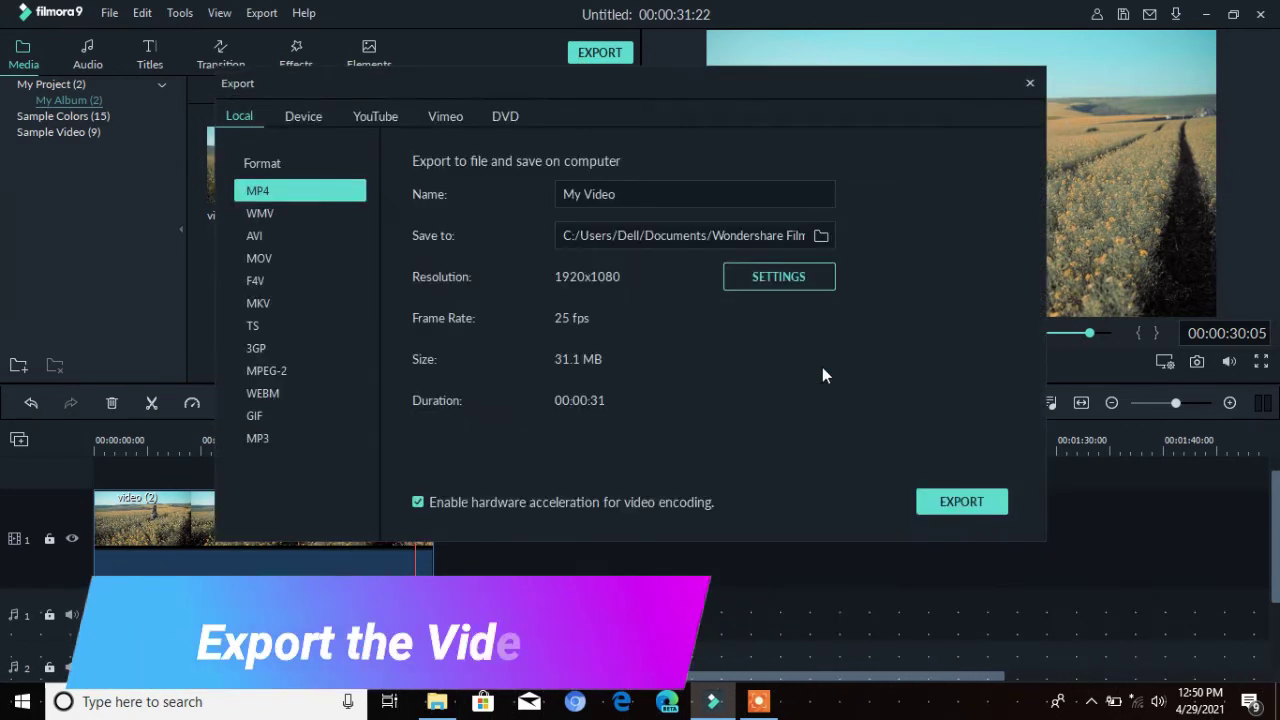
pyautogui.moveTo(634, 199); pyautogui.dragTo(549, 194)
pyautogui.write('how to ad')
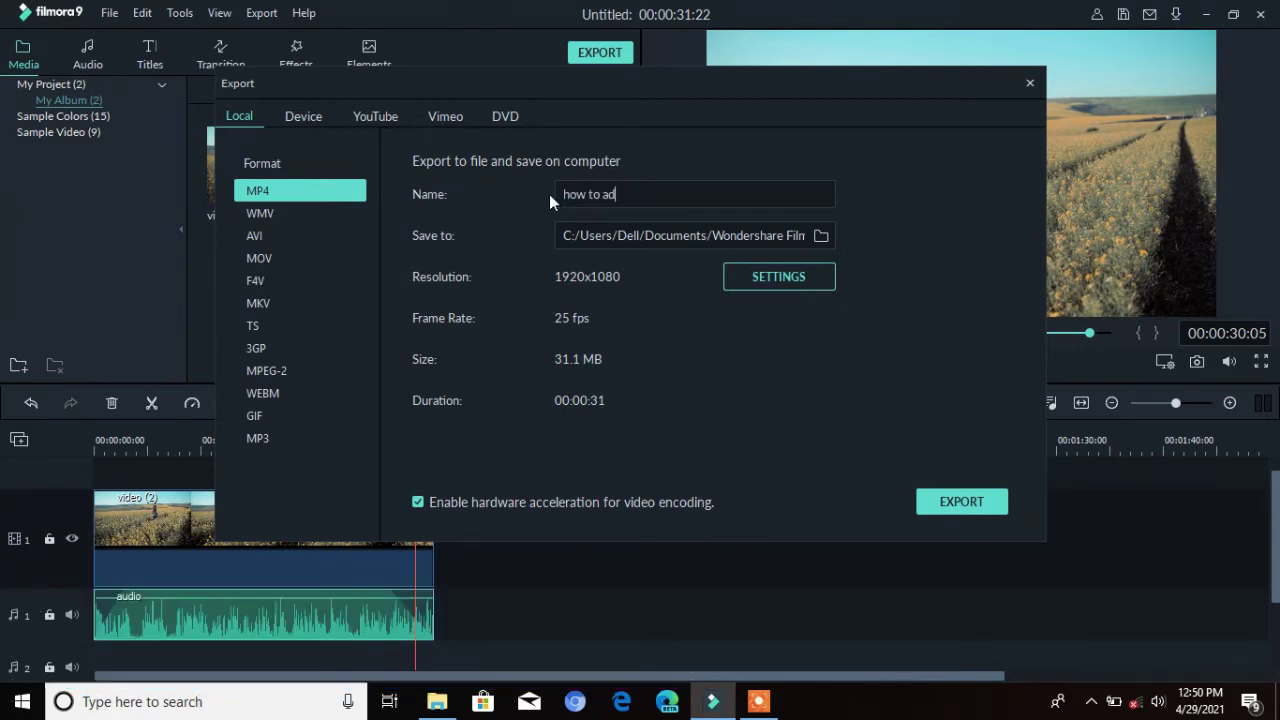
pyautogui.write('d a')
pyautogui.write('udio')
# - Choose the Desktop as the save folder for the exported video
pyautogui.click(821, 238)
pyautogui.click(323, 251)
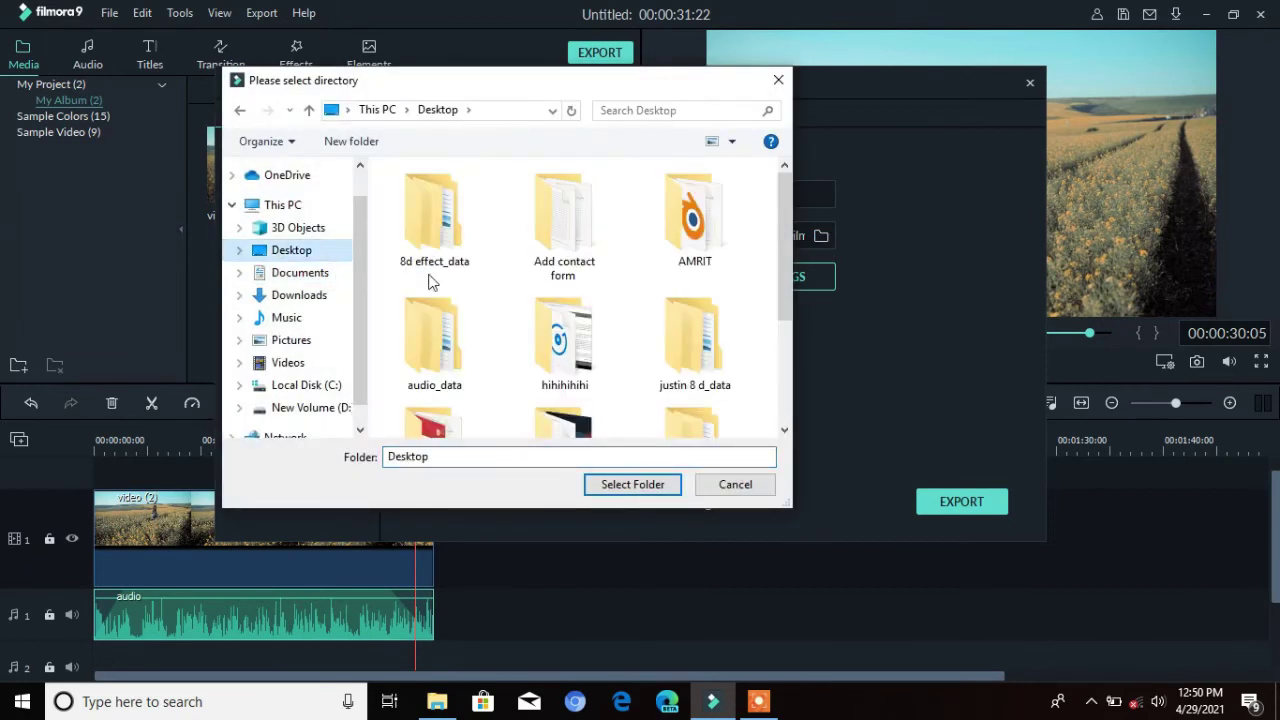
pyautogui.click(628, 484)
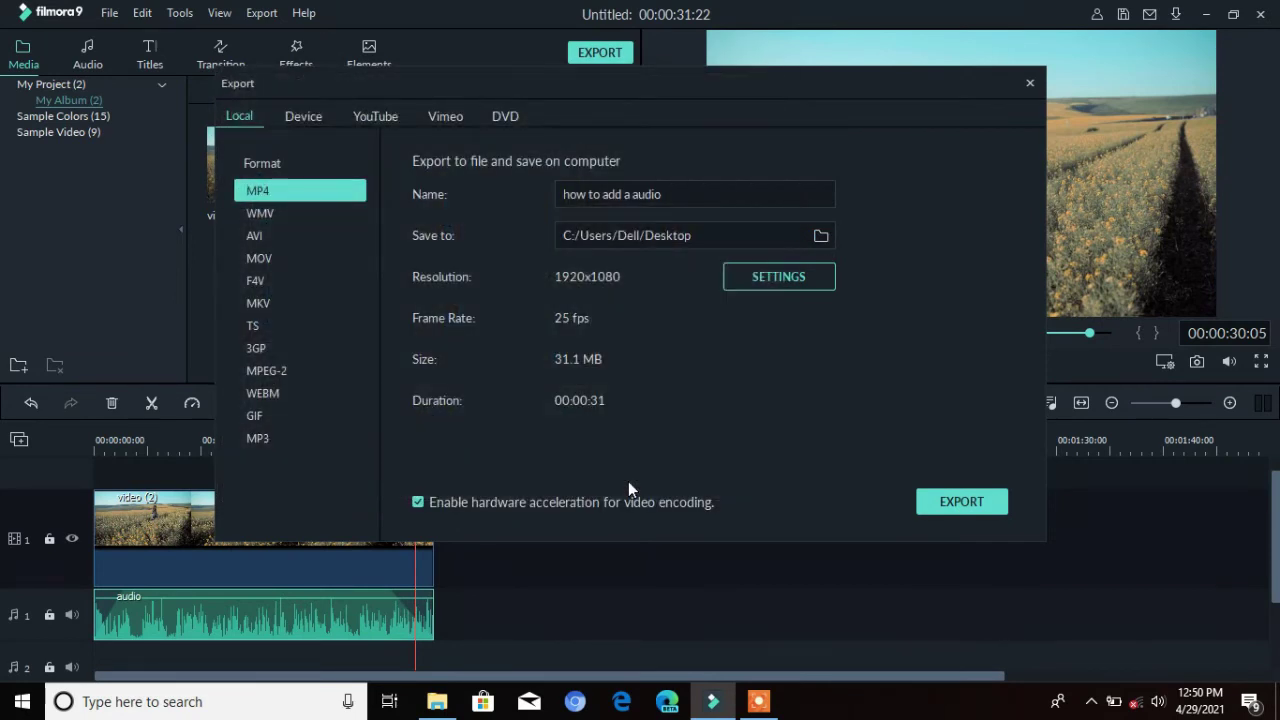
# - Configure the export settings with Best quality and a resolution of 1280x720
pyautogui.click(781, 274)
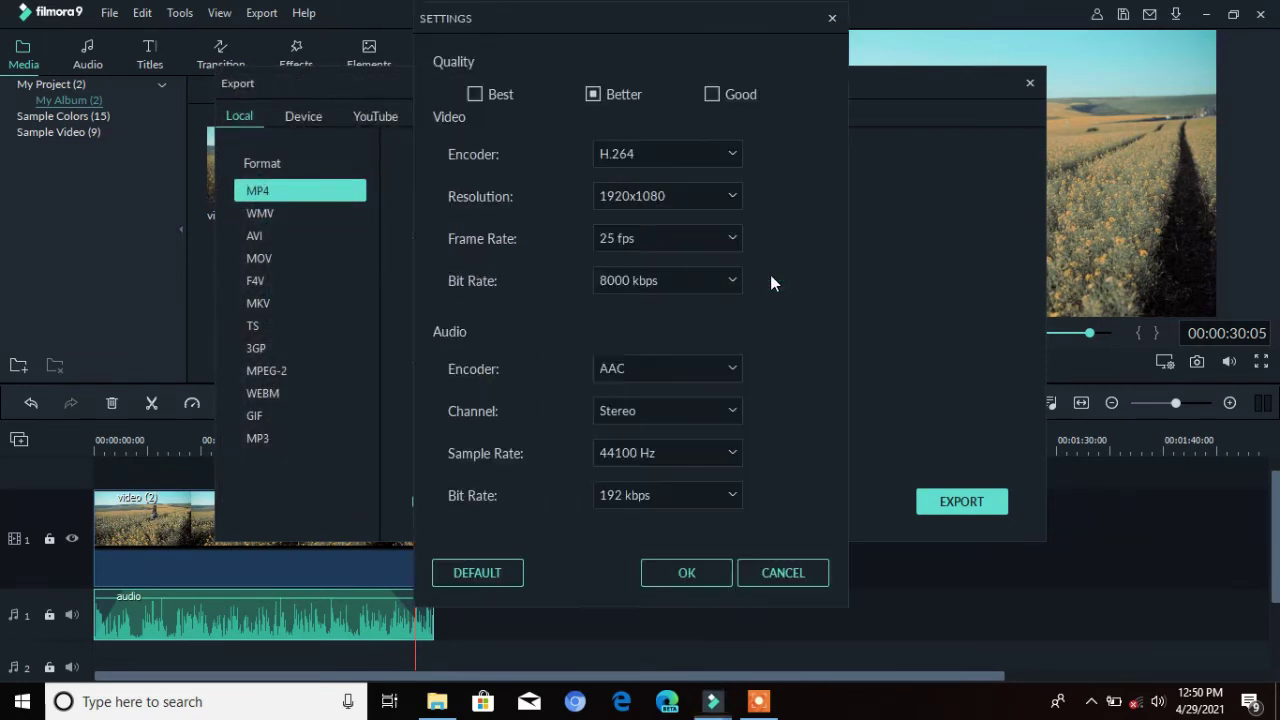
pyautogui.click(737, 198)
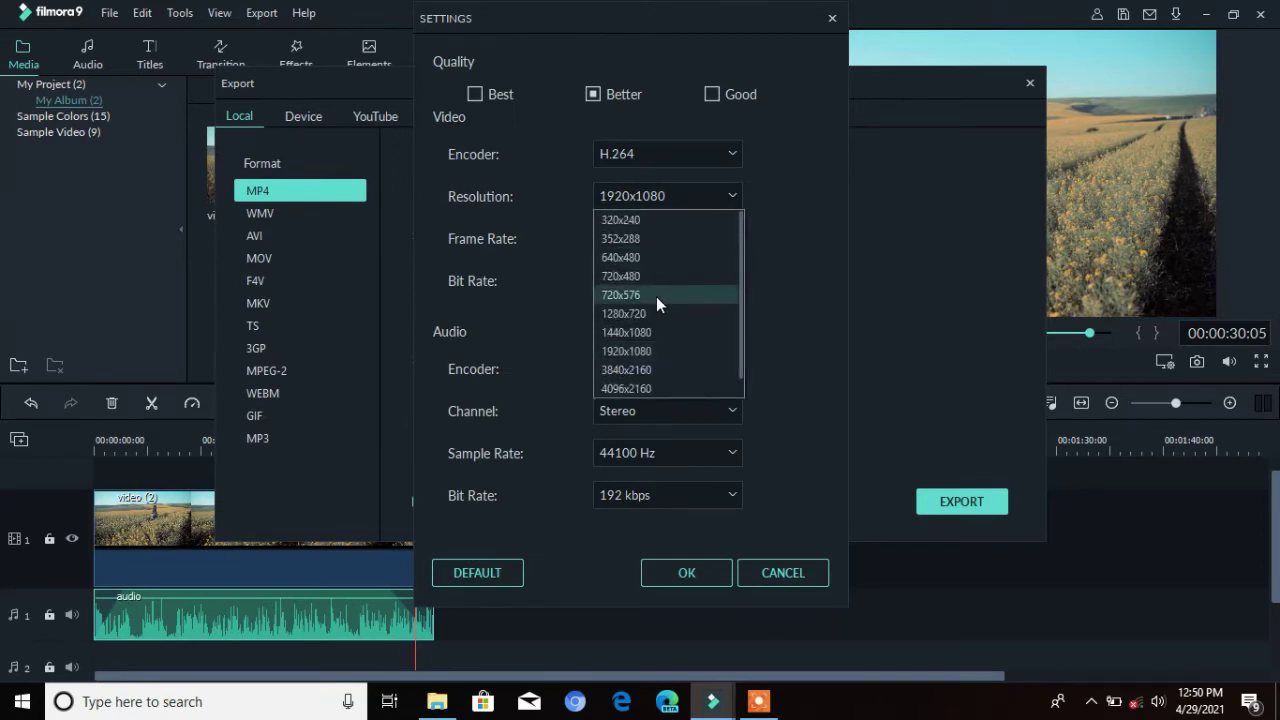
pyautogui.click(624, 314)
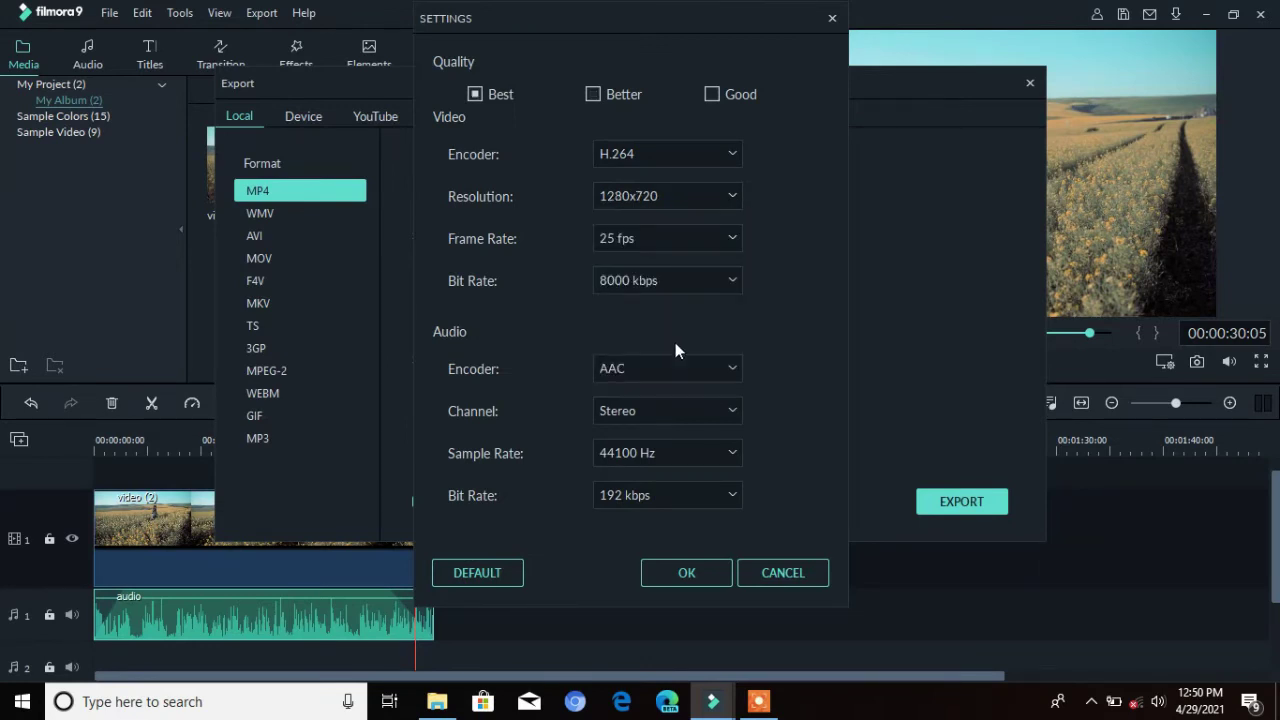
pyautogui.click(658, 572)
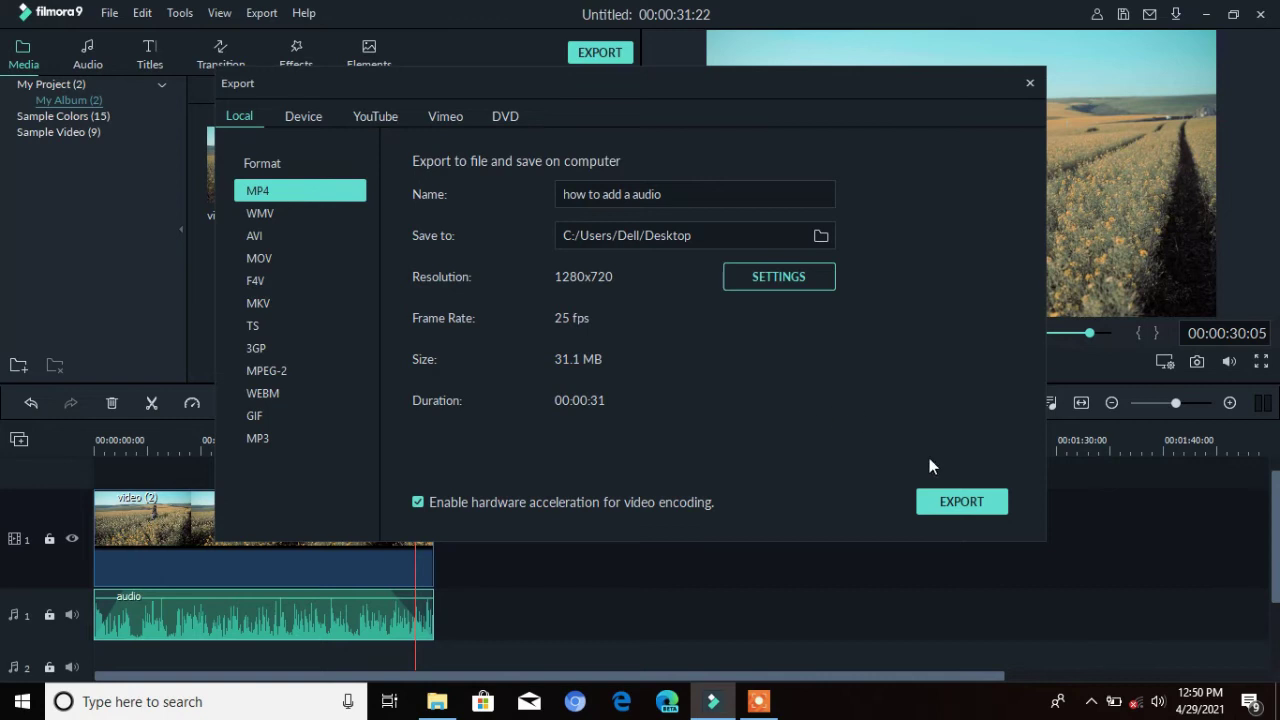
# - Export the video as MP4, let the rendering finish, and close the export windows
pyautogui.click(950, 502)
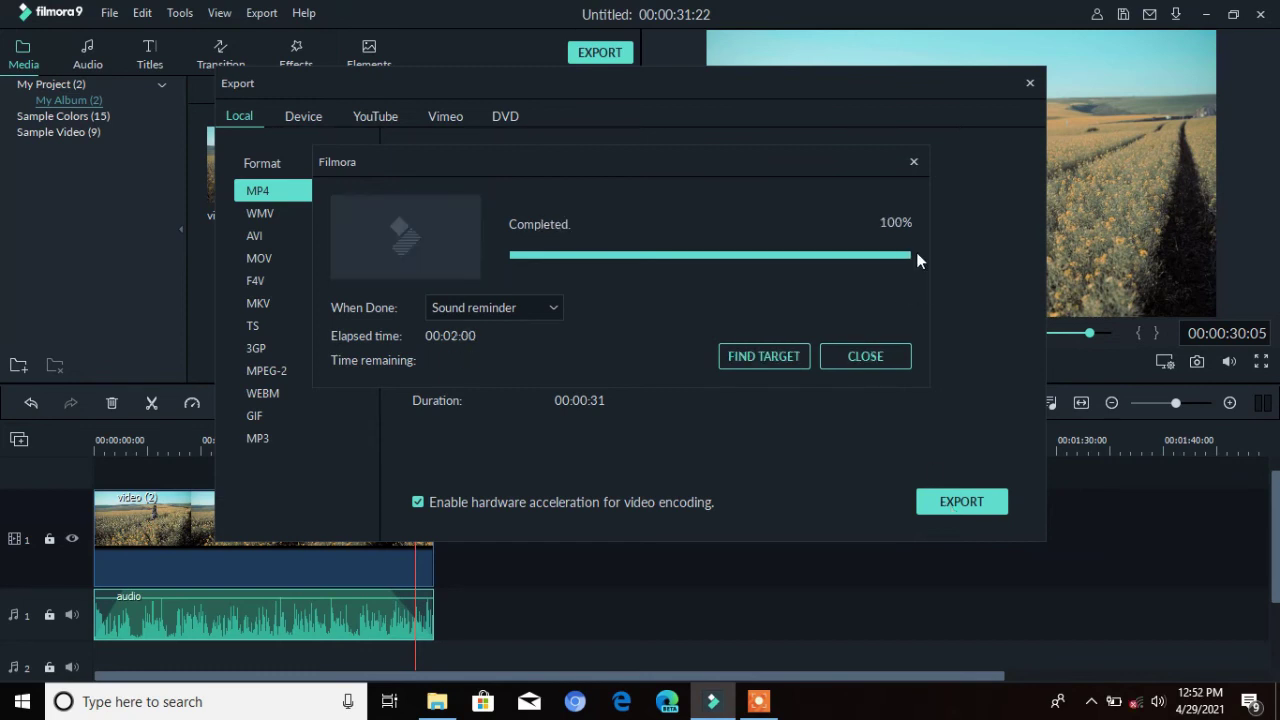
pyautogui.click(913, 163)
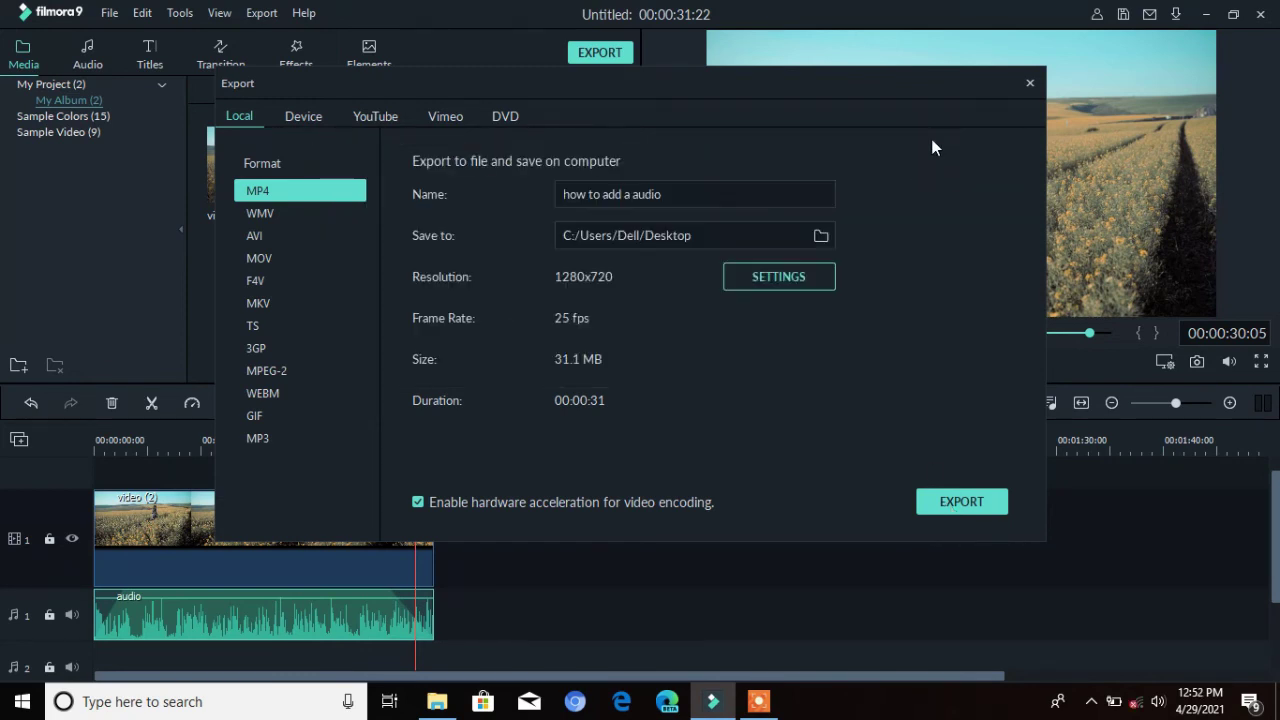
pyautogui.click(1029, 84)
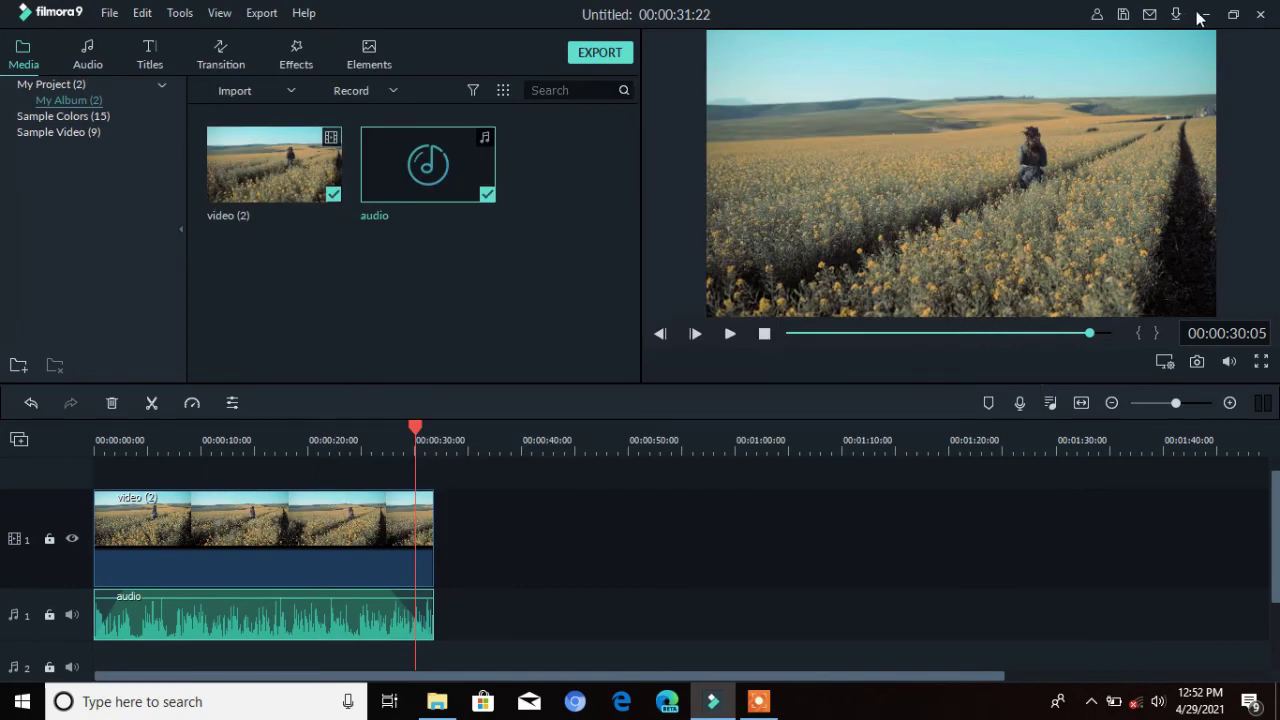
# - Minimize the editor, play the exported "how to add a audio" video from the desktop in Movies & TV, and leave full-screen view
pyautogui.click(1205, 14)
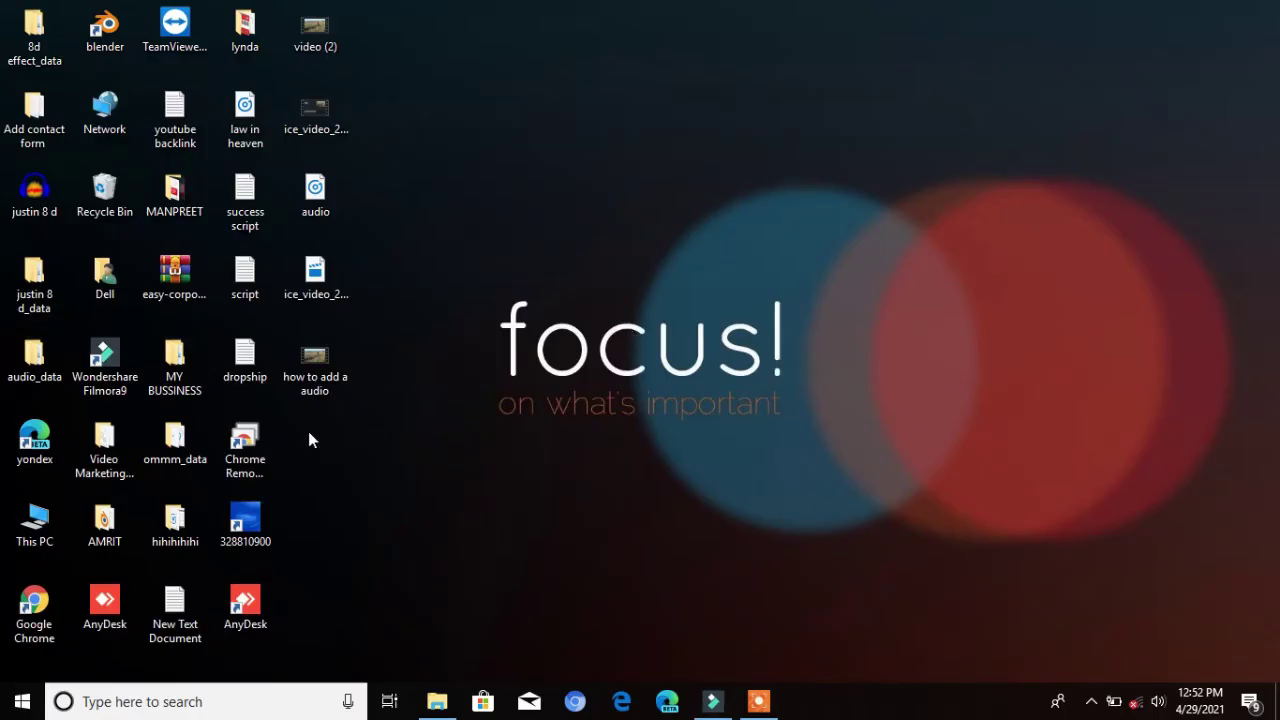
pyautogui.click(321, 358)
pyautogui.doubleClick(321, 358)
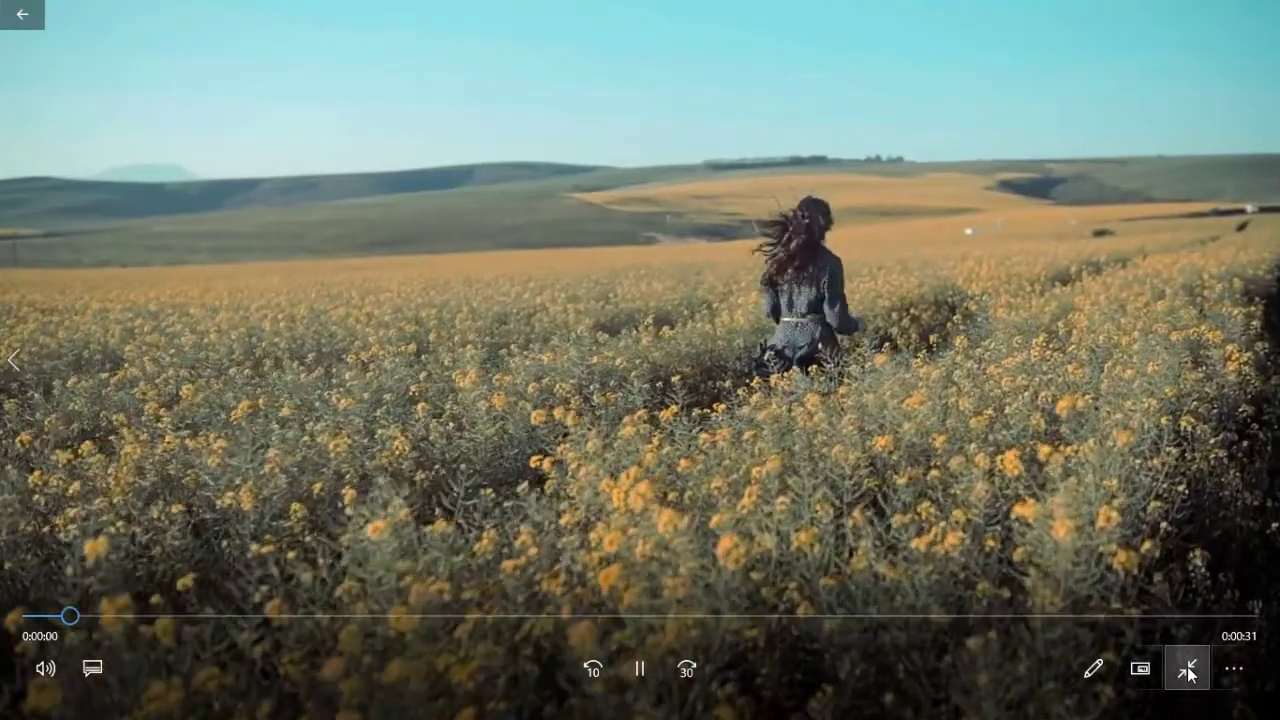
pyautogui.click(1185, 666)
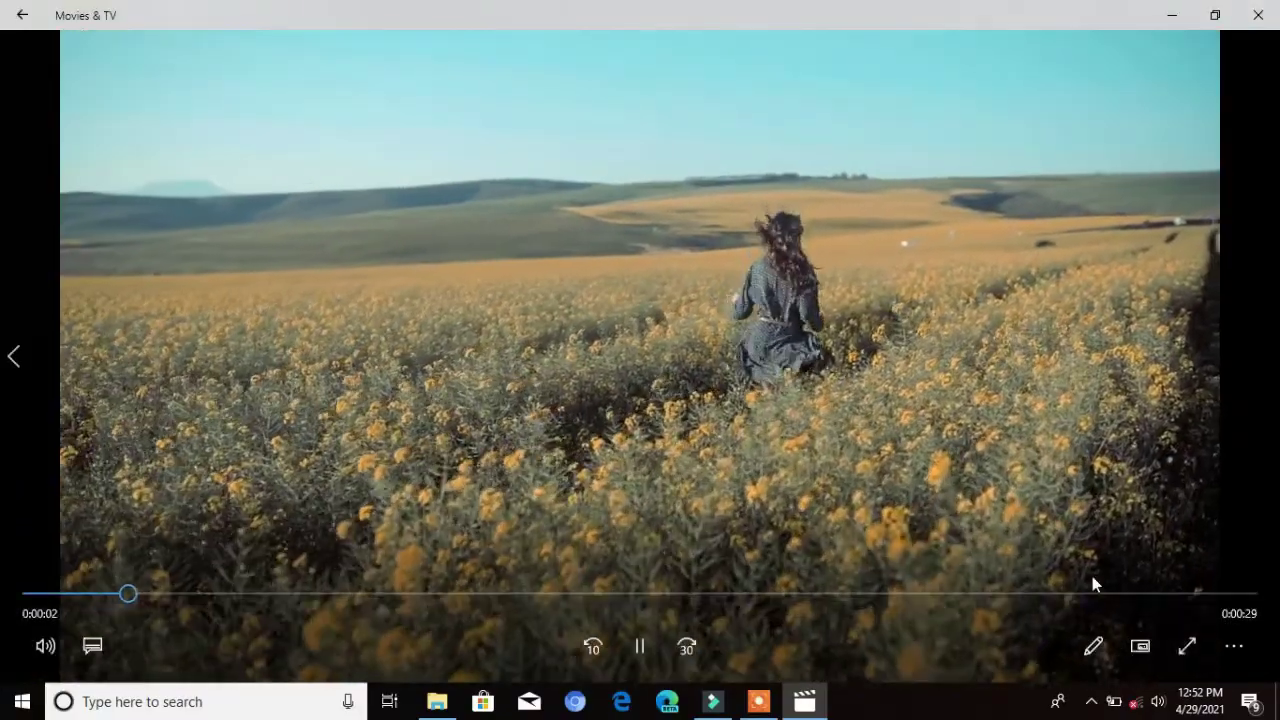